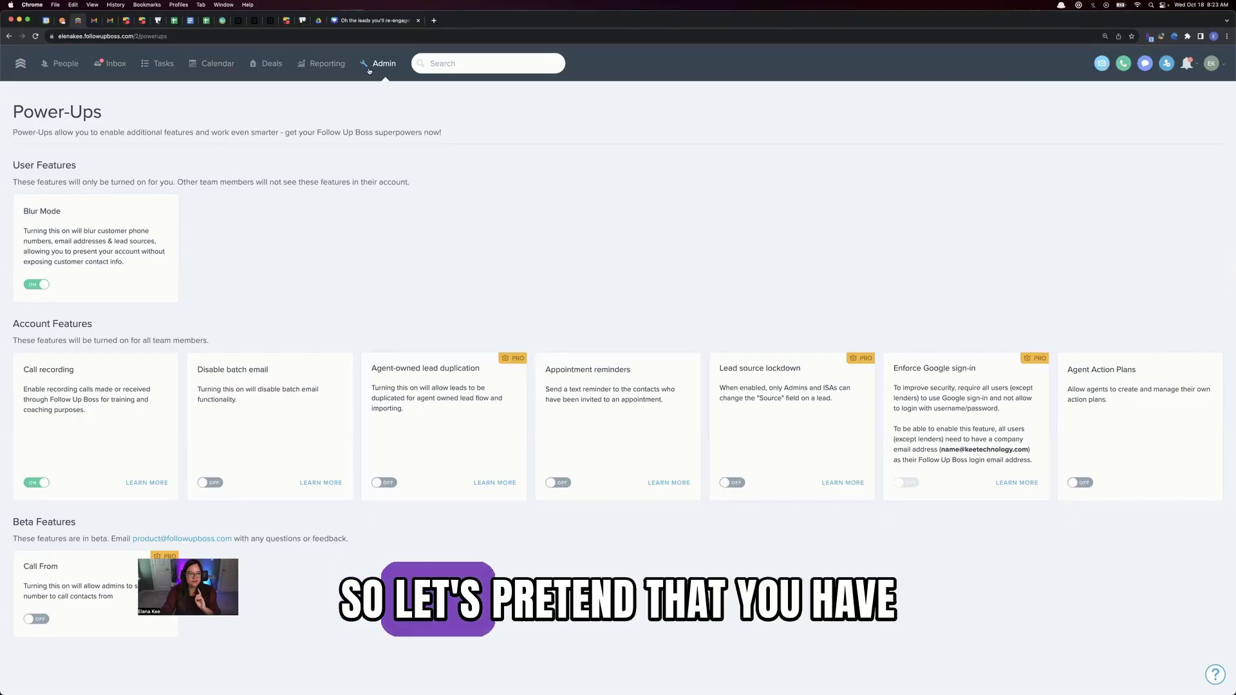
Step: Under Admin, filter All Action Plans by 'new buyer' (89 of 404 match)
{"action": "left_click", "coordinate": [369, 67]}
{"action": "left_click", "coordinate": [198, 100]}
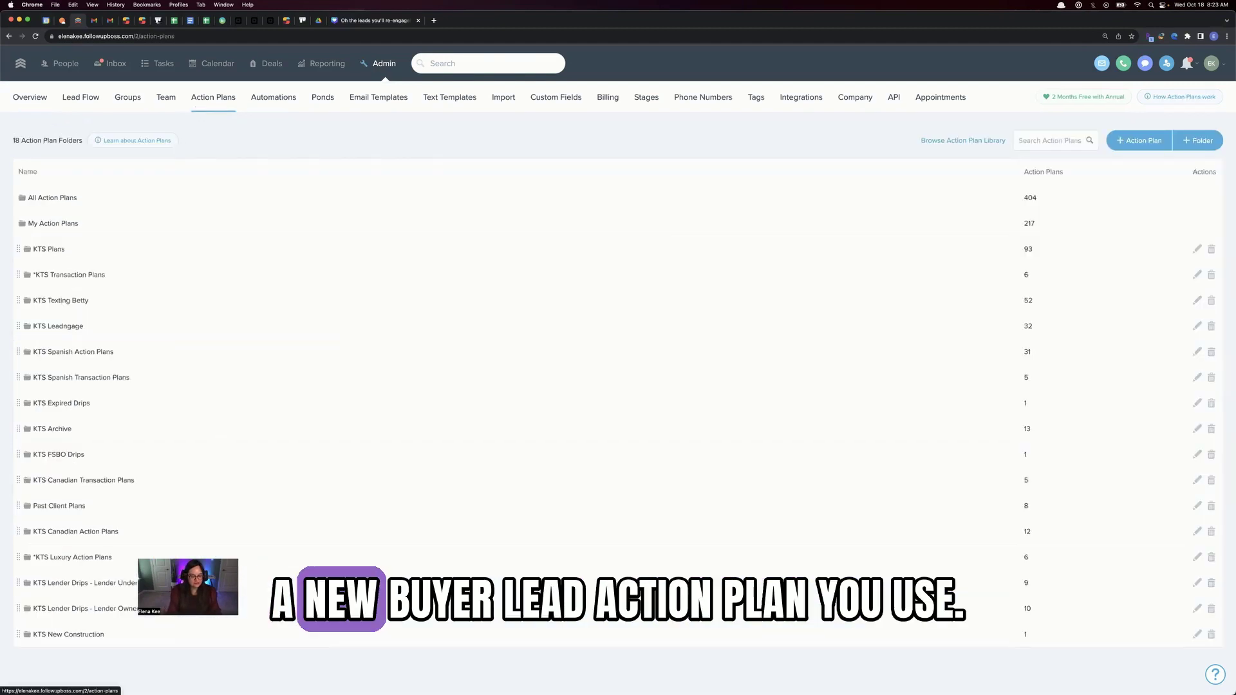
{"action": "left_click", "coordinate": [53, 197]}
{"action": "left_click", "coordinate": [1047, 140]}
{"action": "type", "text": "new buyer"}
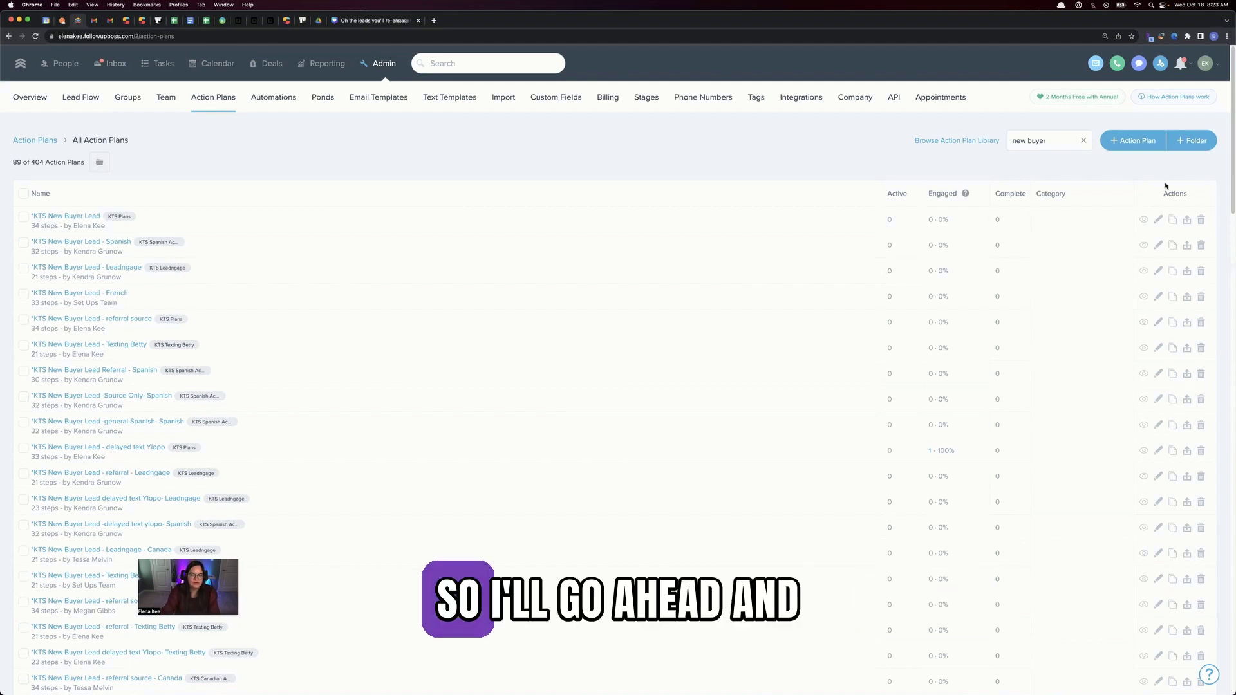
Step: Zoom the browser page to 150%
{"action": "left_click", "coordinate": [1227, 37]}
{"action": "left_click", "coordinate": [1202, 148]}
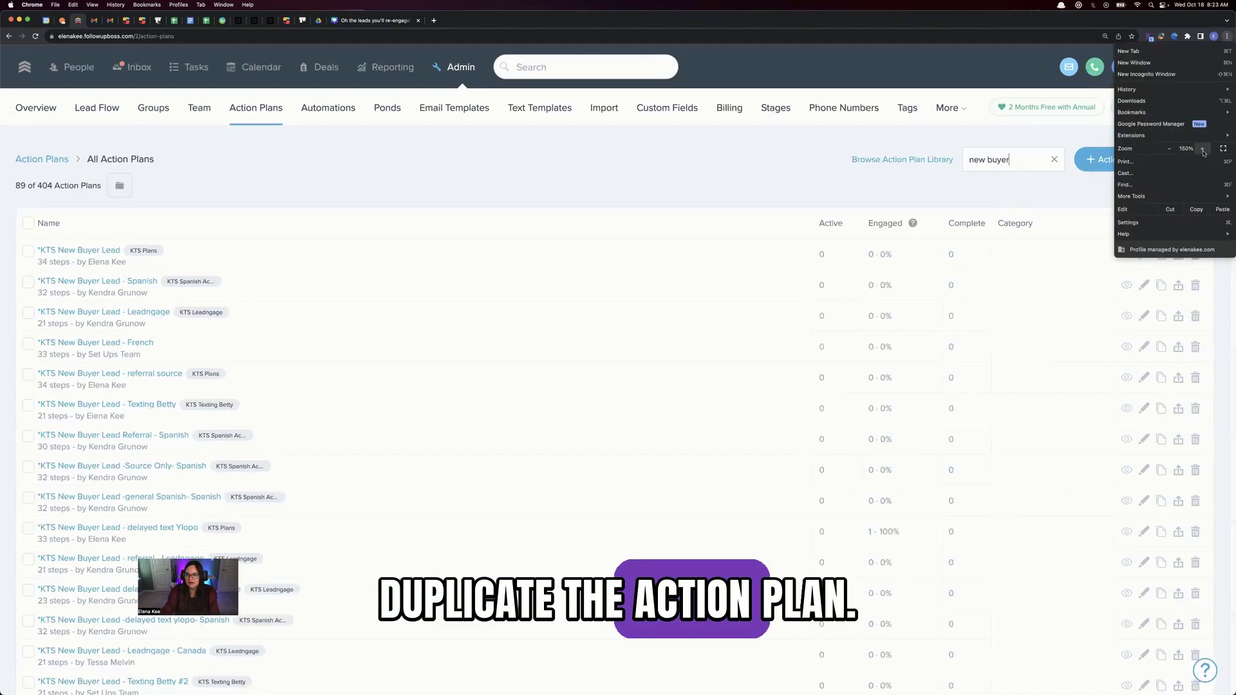
{"action": "left_click", "coordinate": [1162, 261]}
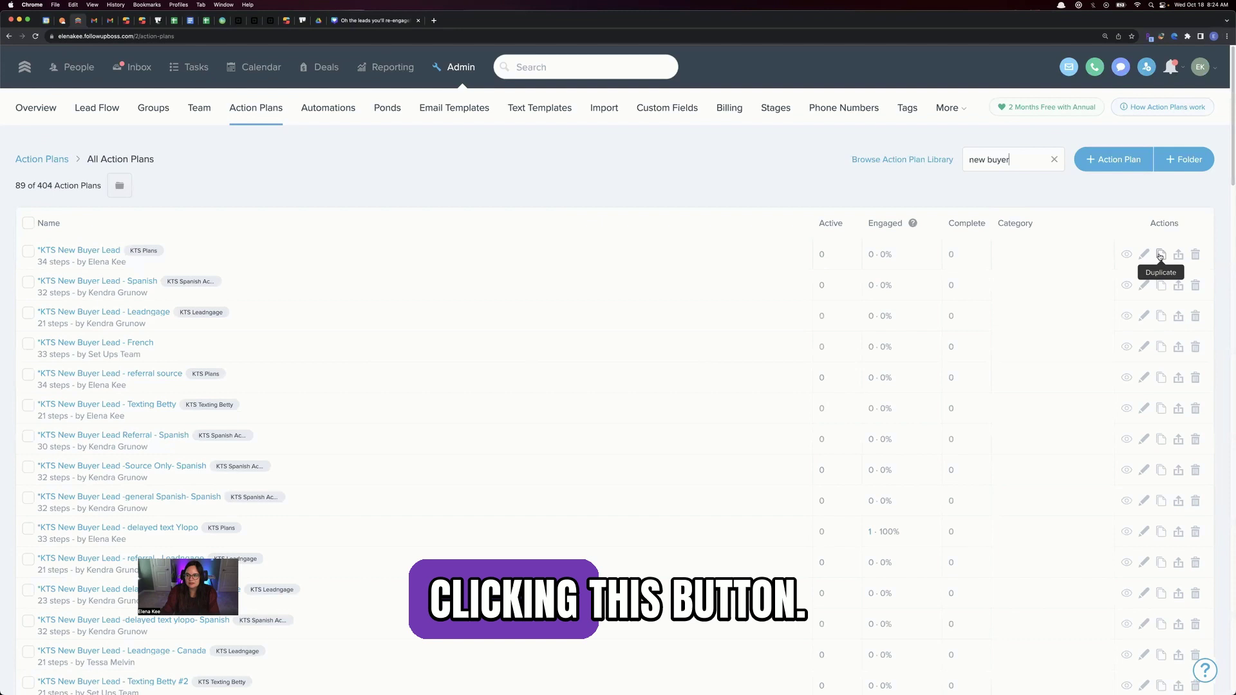
Step: Duplicate *KTS New Buyer Lead and start renaming the copy to '*KTS New Buyer Semin'
{"action": "left_click", "coordinate": [1162, 256]}
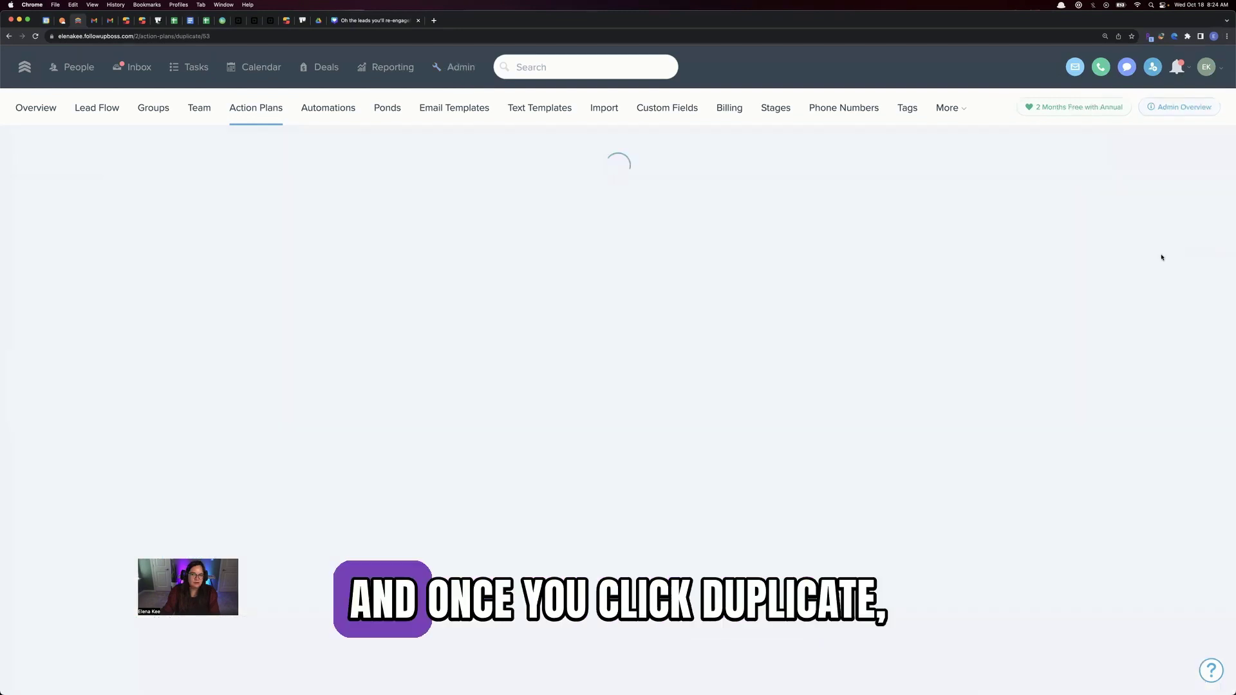
{"action": "left_click", "coordinate": [1138, 5]}
{"action": "left_click", "coordinate": [515, 273]}
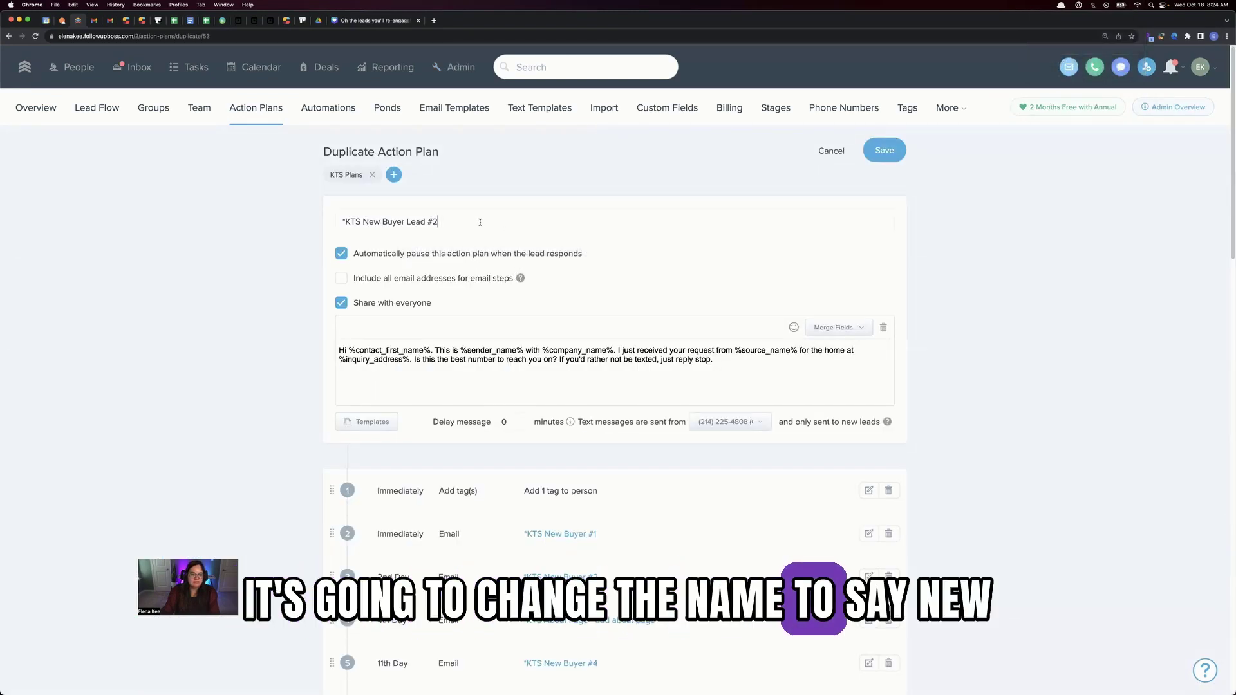
{"action": "left_click_drag", "start_coordinate": [482, 221], "coordinate": [309, 225]}
{"action": "left_click_drag", "start_coordinate": [683, 395], "coordinate": [344, 342]}
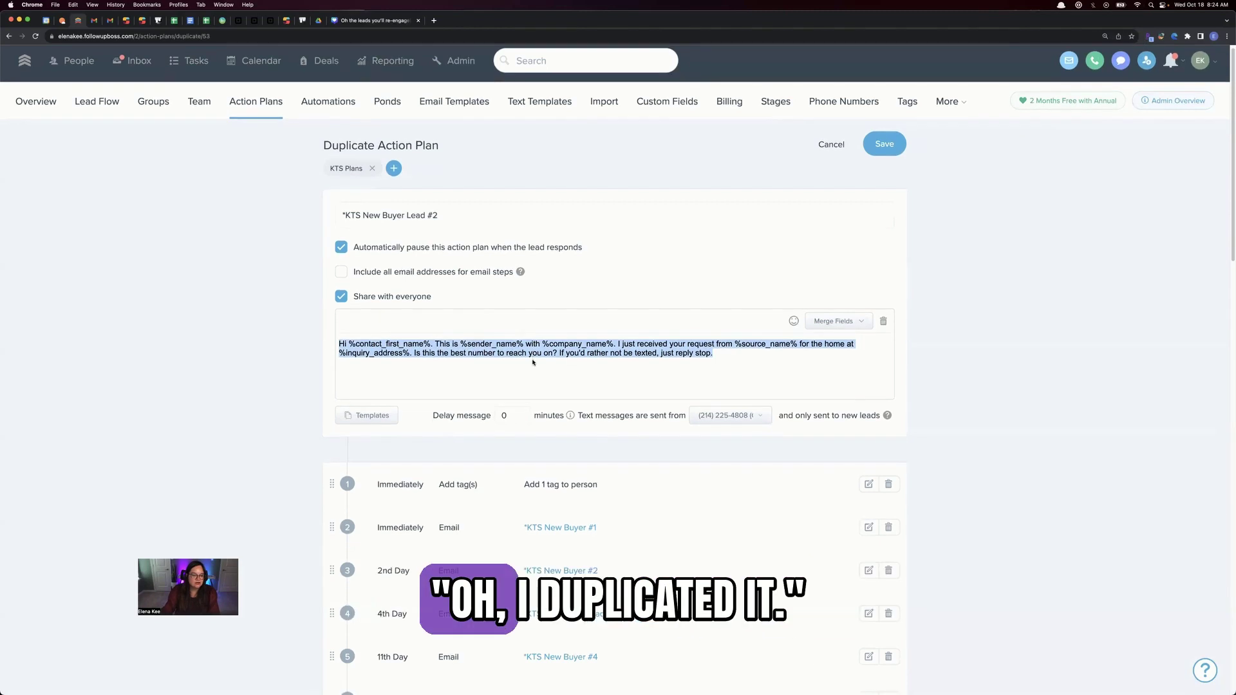
{"action": "scroll", "coordinate": [868, 438], "scroll_direction": "down", "scroll_amount": 3}
{"action": "left_click", "coordinate": [868, 418]}
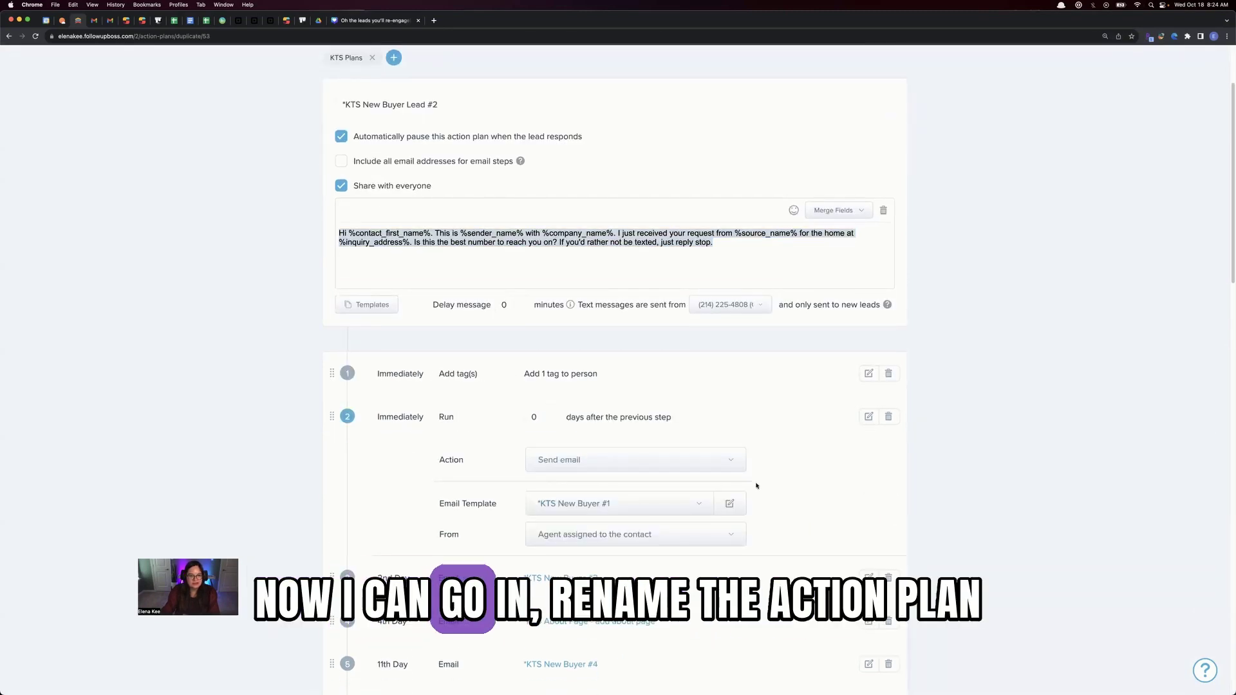
{"action": "left_click_drag", "start_coordinate": [463, 110], "coordinate": [382, 106]}
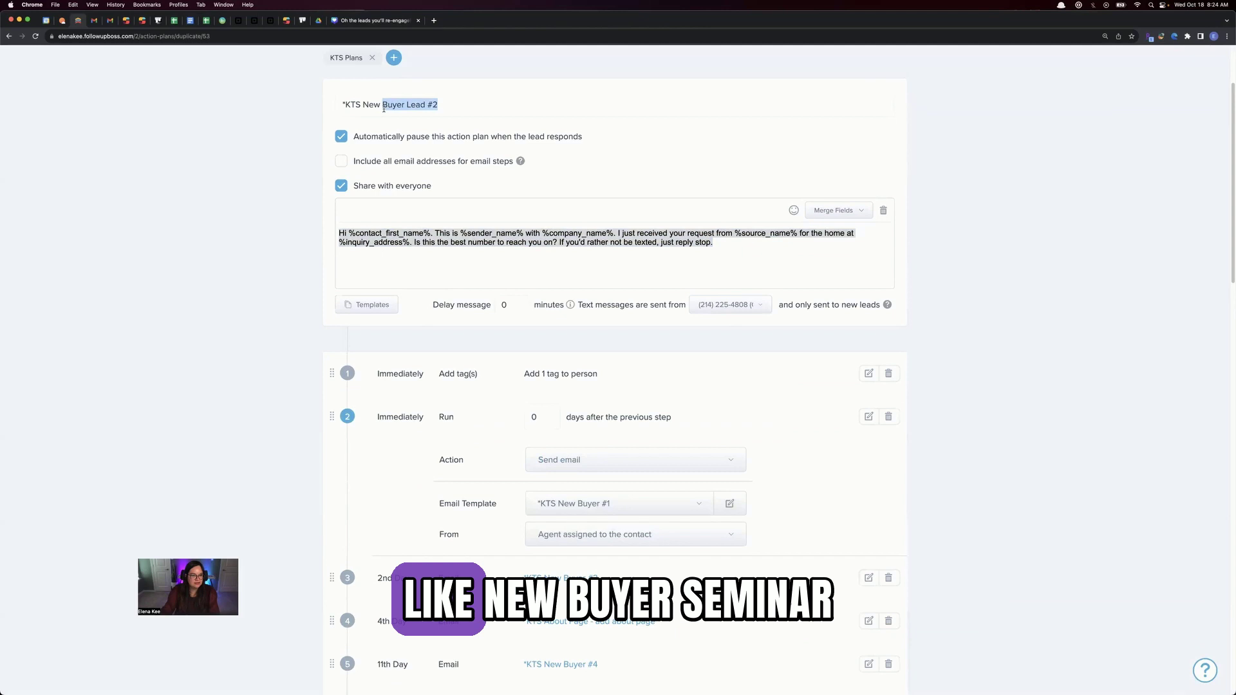
{"action": "type", "text": "Buyer Seminar"}
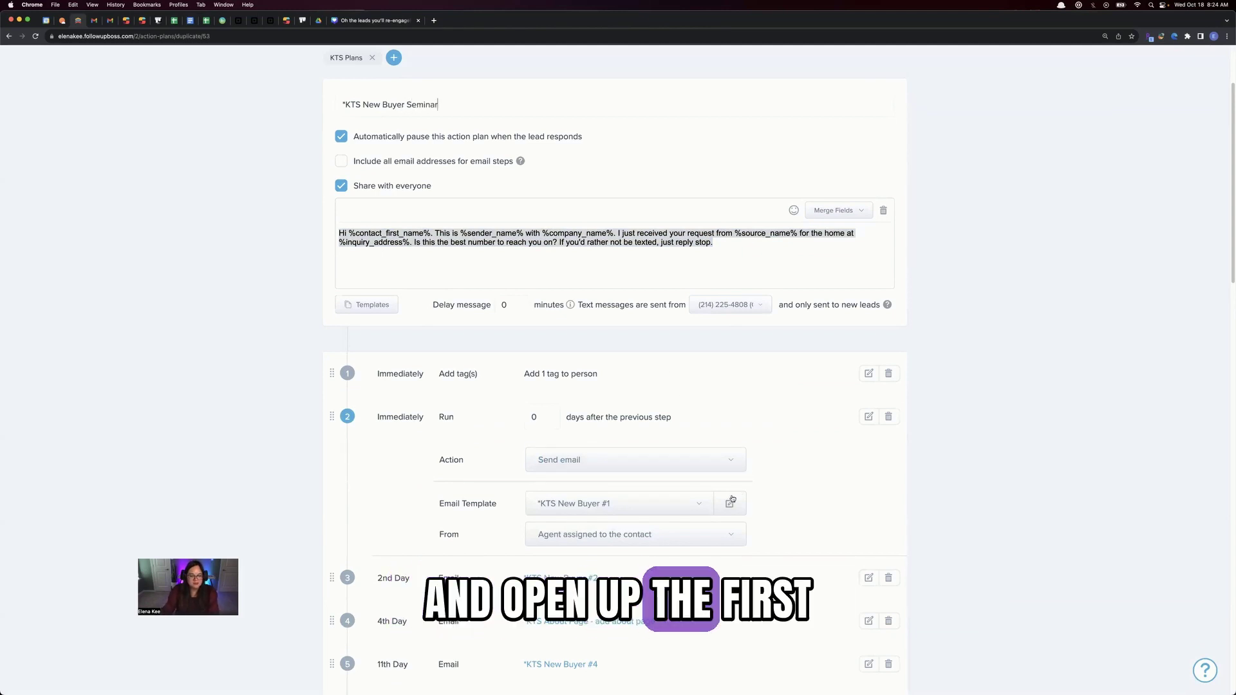
Step: Open step 2's '*KTS New Buyer #1' email template and place the cursor in its body
{"action": "left_click", "coordinate": [730, 503]}
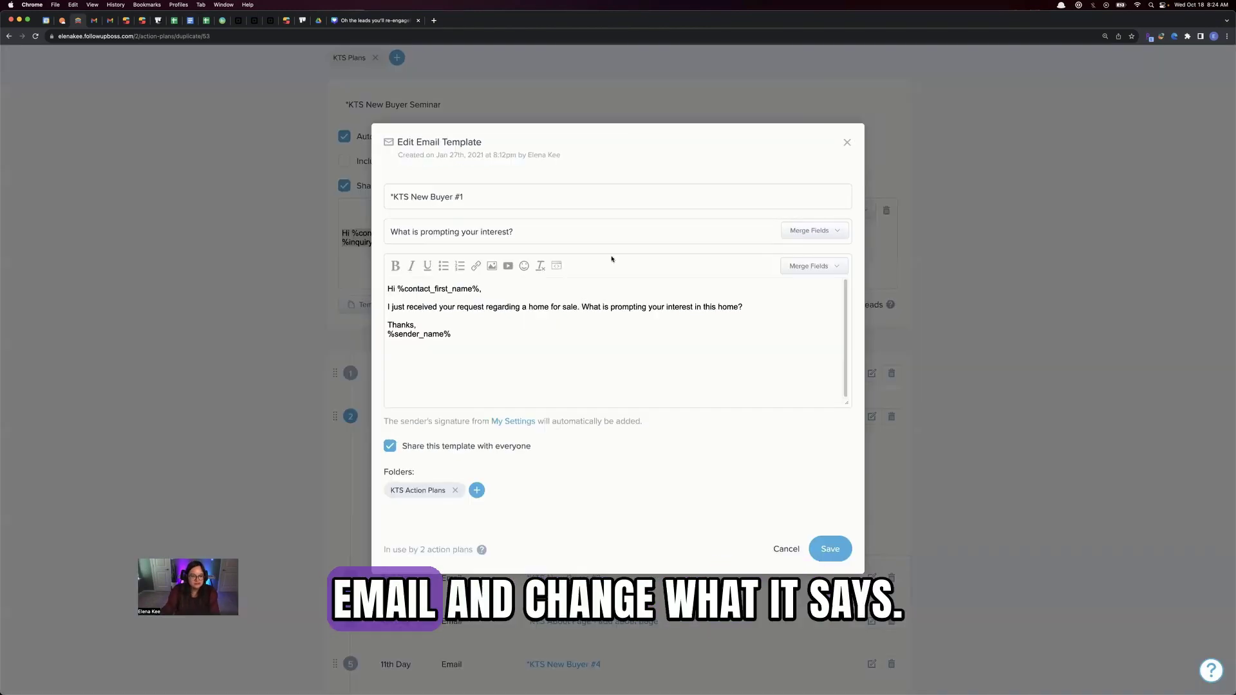
{"action": "key", "text": "super+a"}
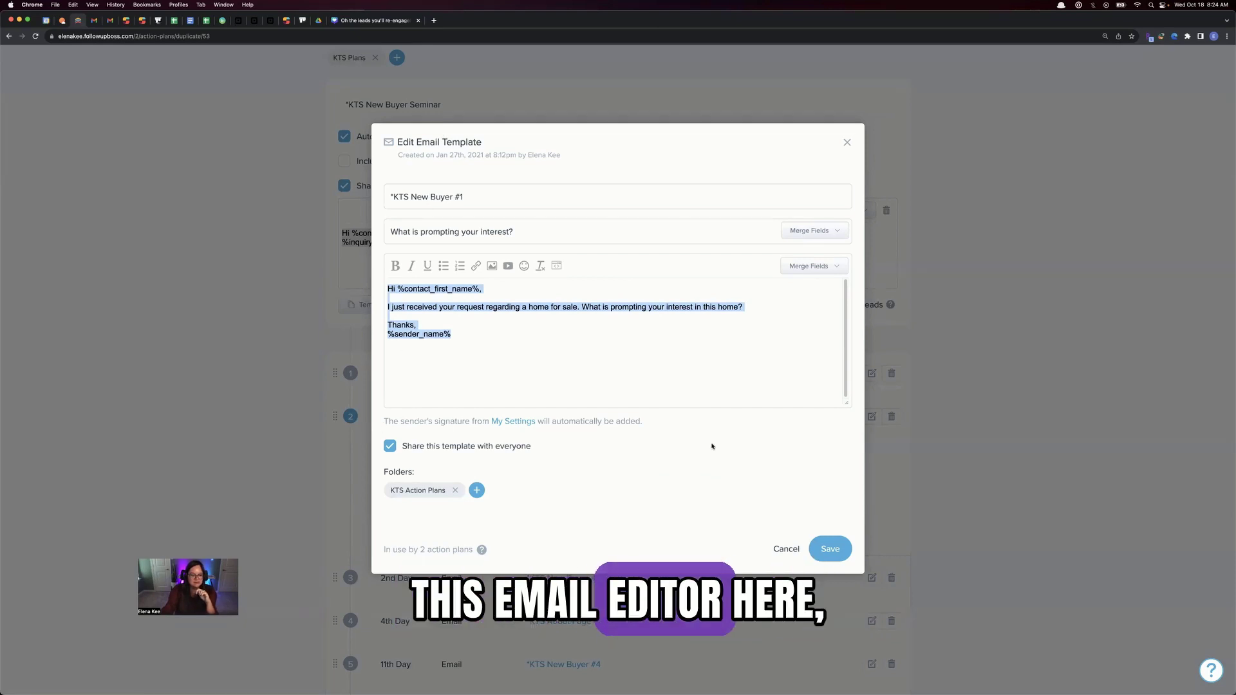
{"action": "mouse_move", "coordinate": [462, 547]}
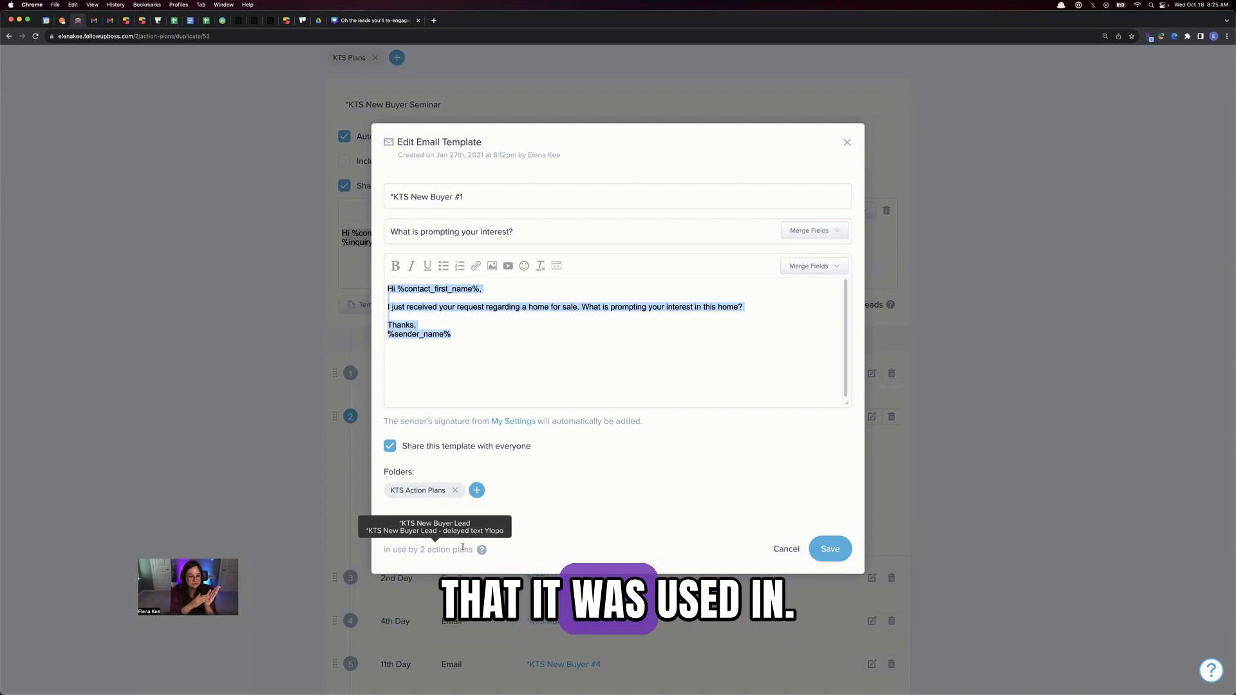
{"action": "left_click", "coordinate": [786, 548]}
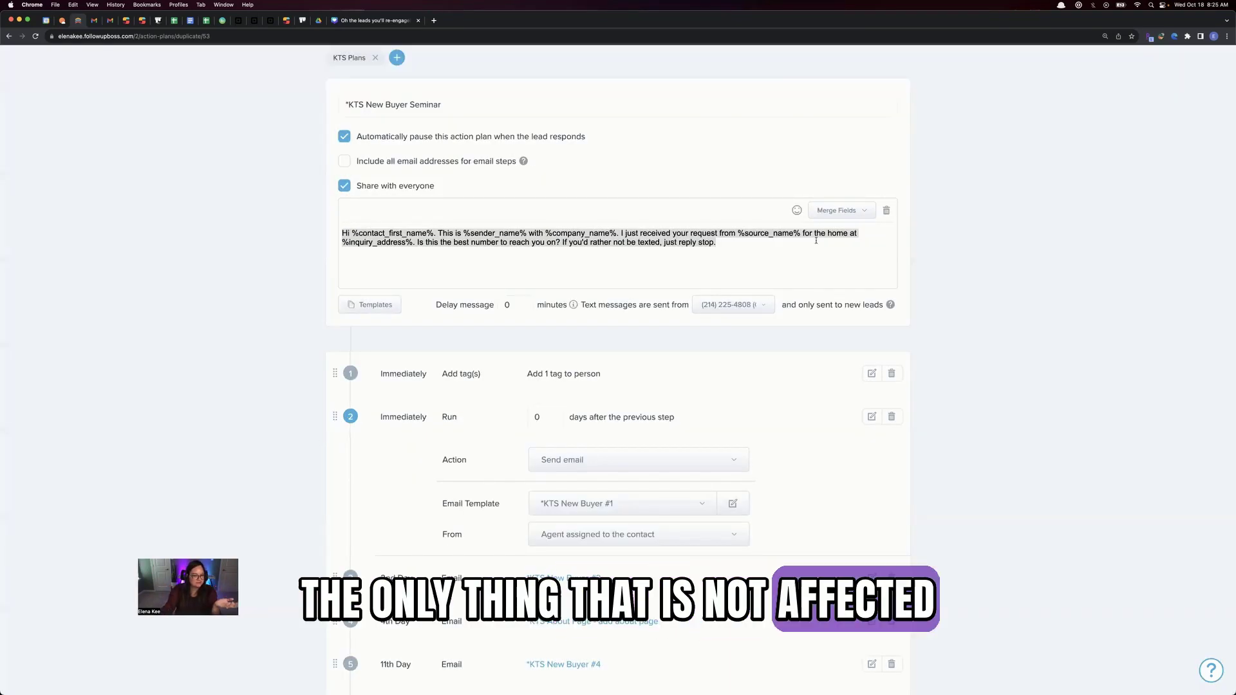
{"action": "left_click_drag", "start_coordinate": [816, 240], "coordinate": [337, 232]}
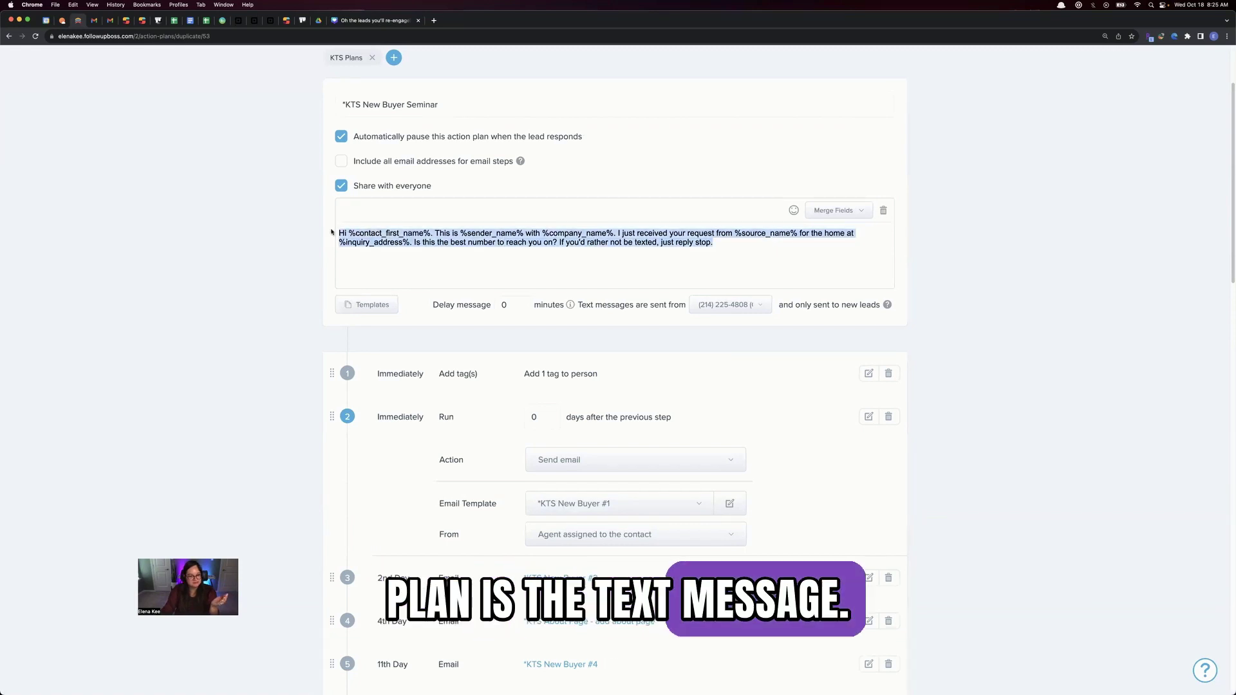
{"action": "left_click", "coordinate": [730, 504]}
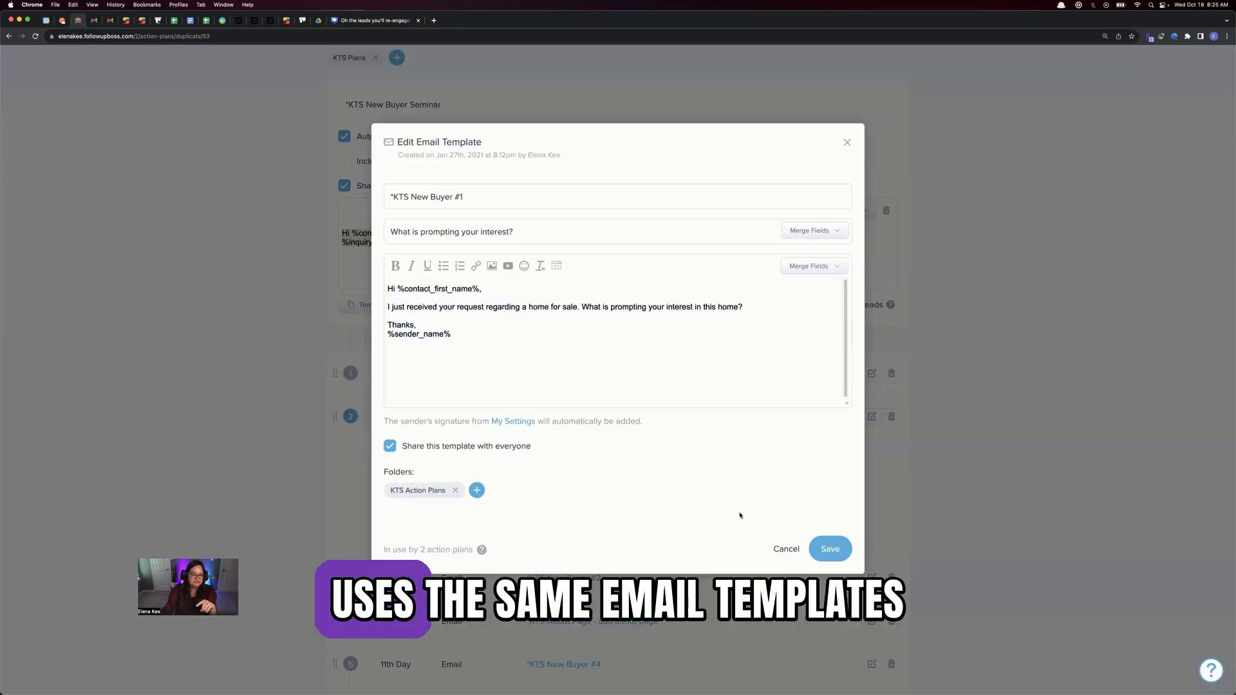
{"action": "left_click", "coordinate": [731, 288]}
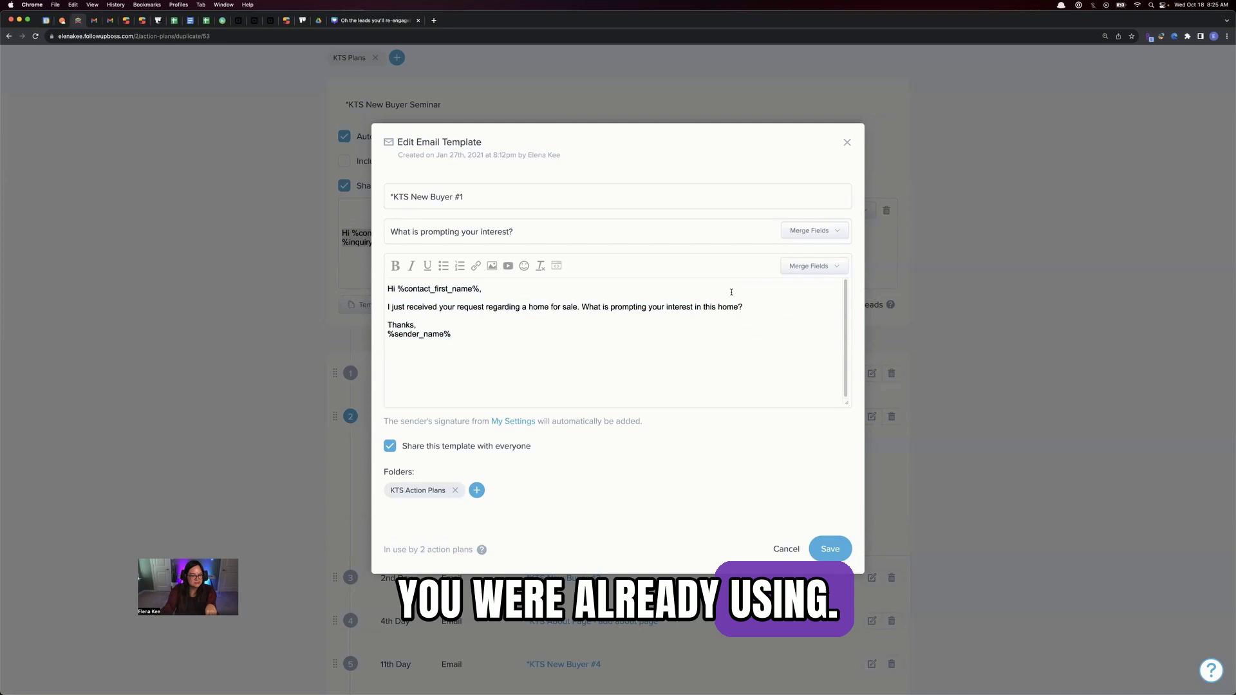
{"action": "triple_click", "coordinate": [438, 307]}
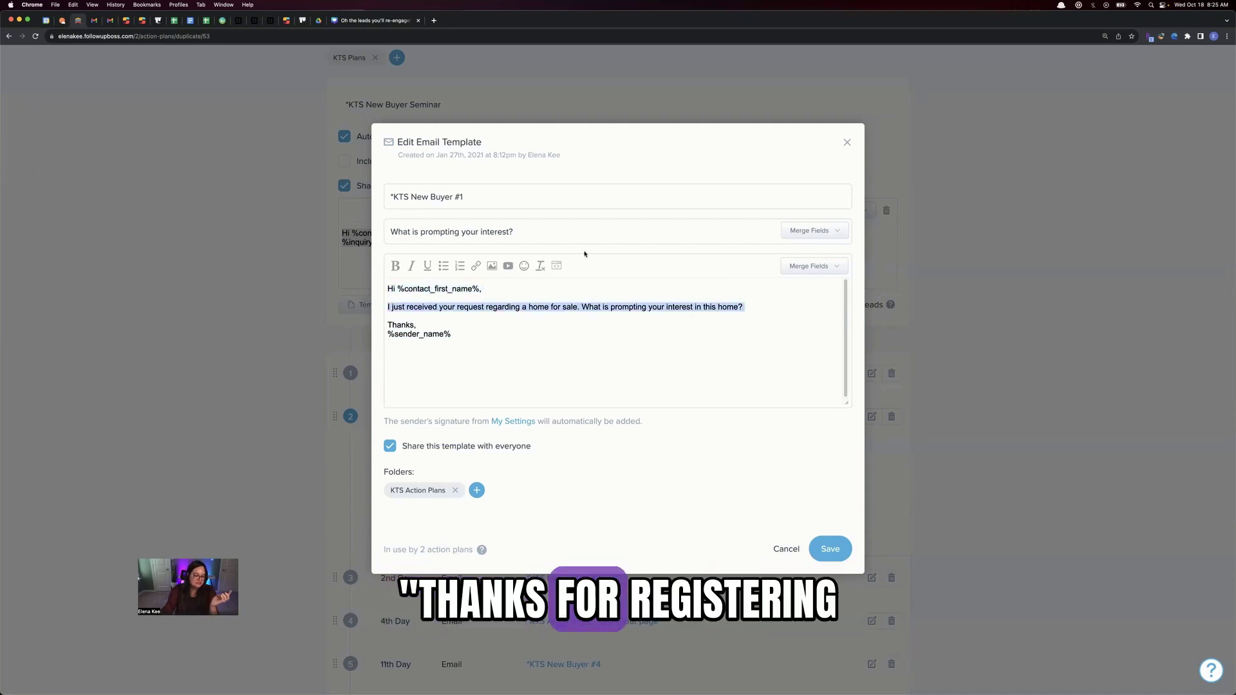
{"action": "key", "text": "Right"}
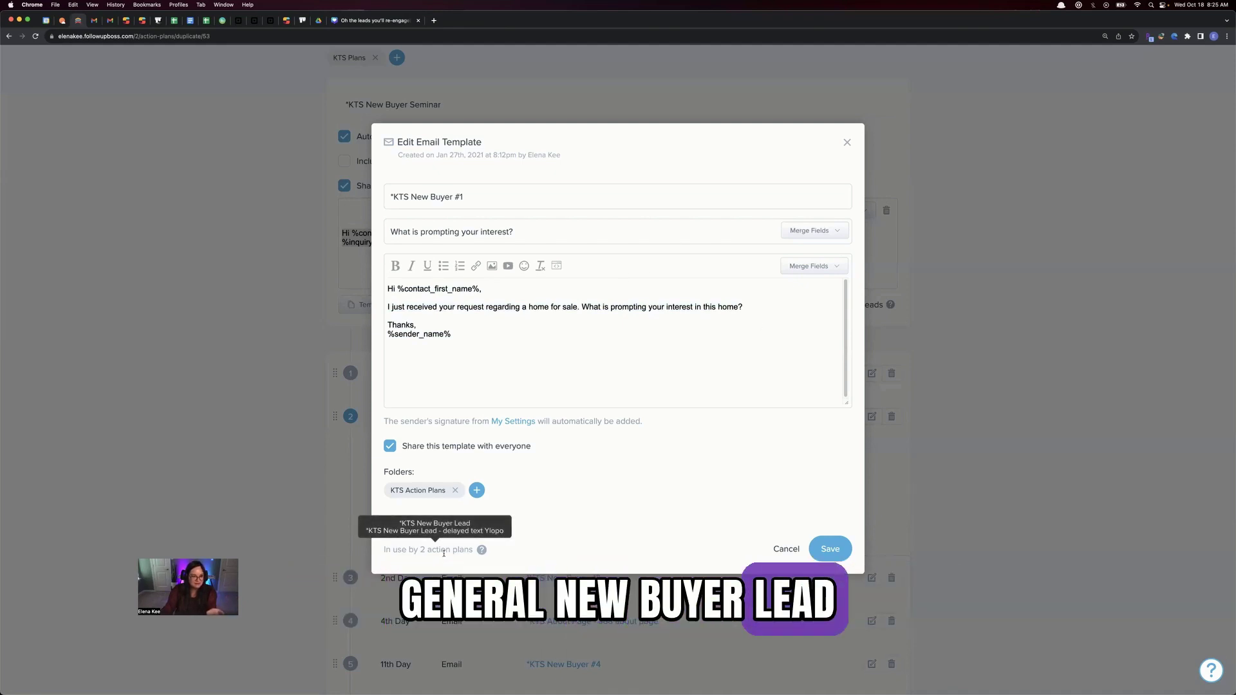
Step: Go to Admin > Email Templates and search for 'new buyer lead'
{"action": "left_click", "coordinate": [250, 447]}
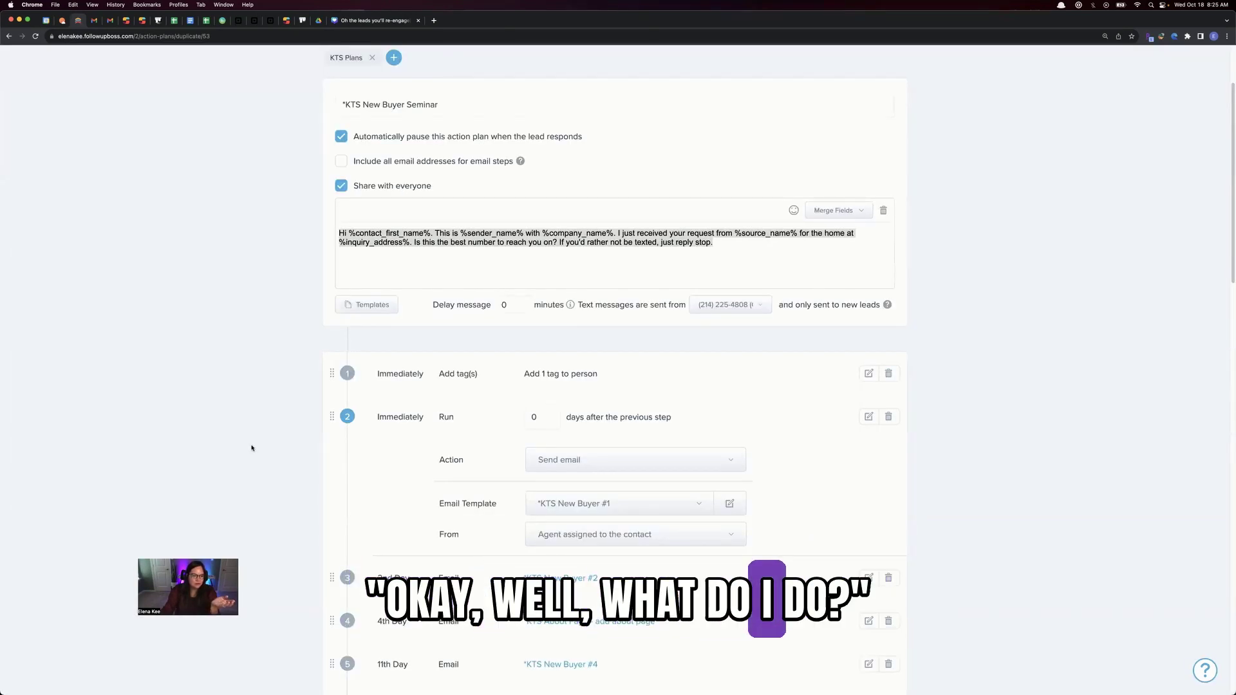
{"action": "scroll", "coordinate": [964, 123], "scroll_direction": "up", "scroll_amount": 3}
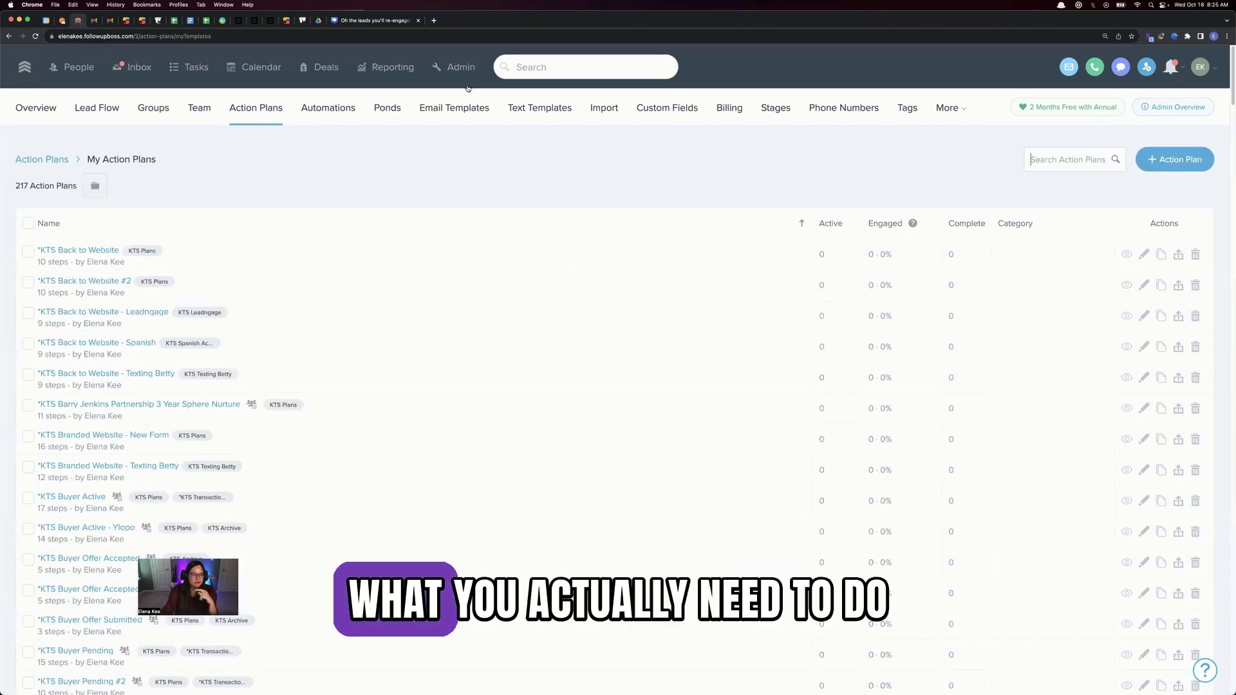
{"action": "left_click", "coordinate": [462, 79]}
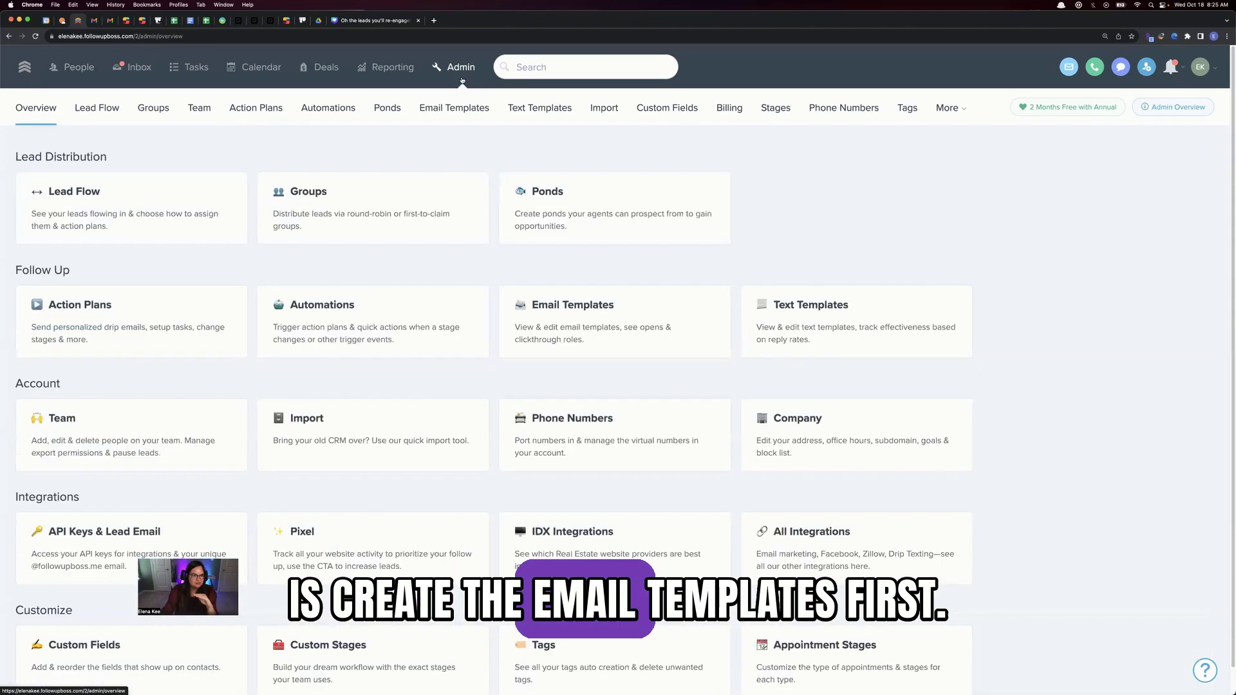
{"action": "left_click", "coordinate": [464, 106]}
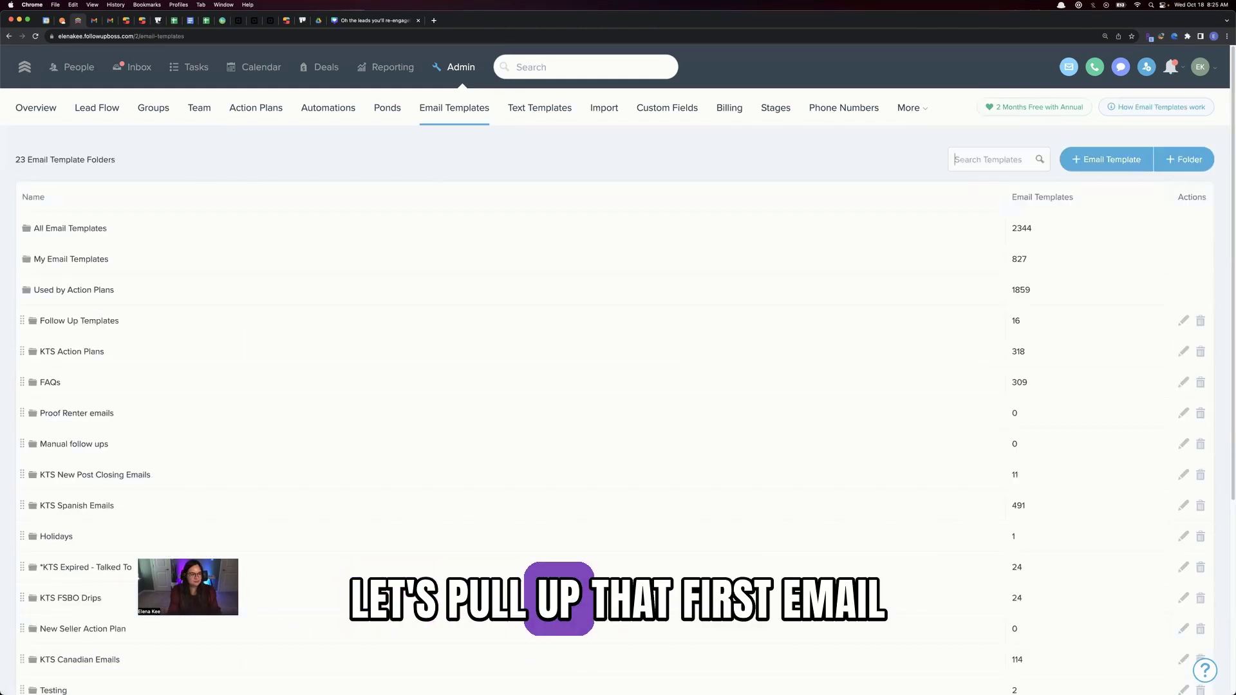
{"action": "type", "text": "new buyer lead"}
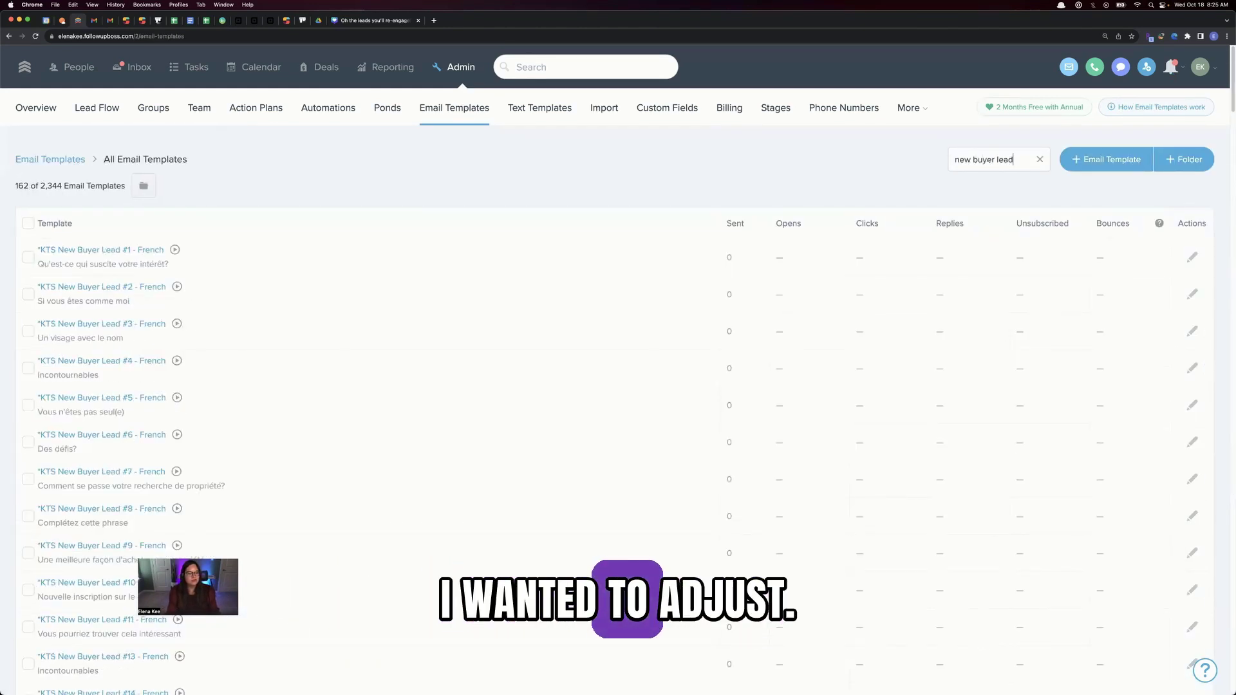
{"action": "scroll", "coordinate": [186, 422], "scroll_direction": "down", "scroll_amount": 1}
{"action": "scroll", "coordinate": [185, 422], "scroll_direction": "down", "scroll_amount": 10}
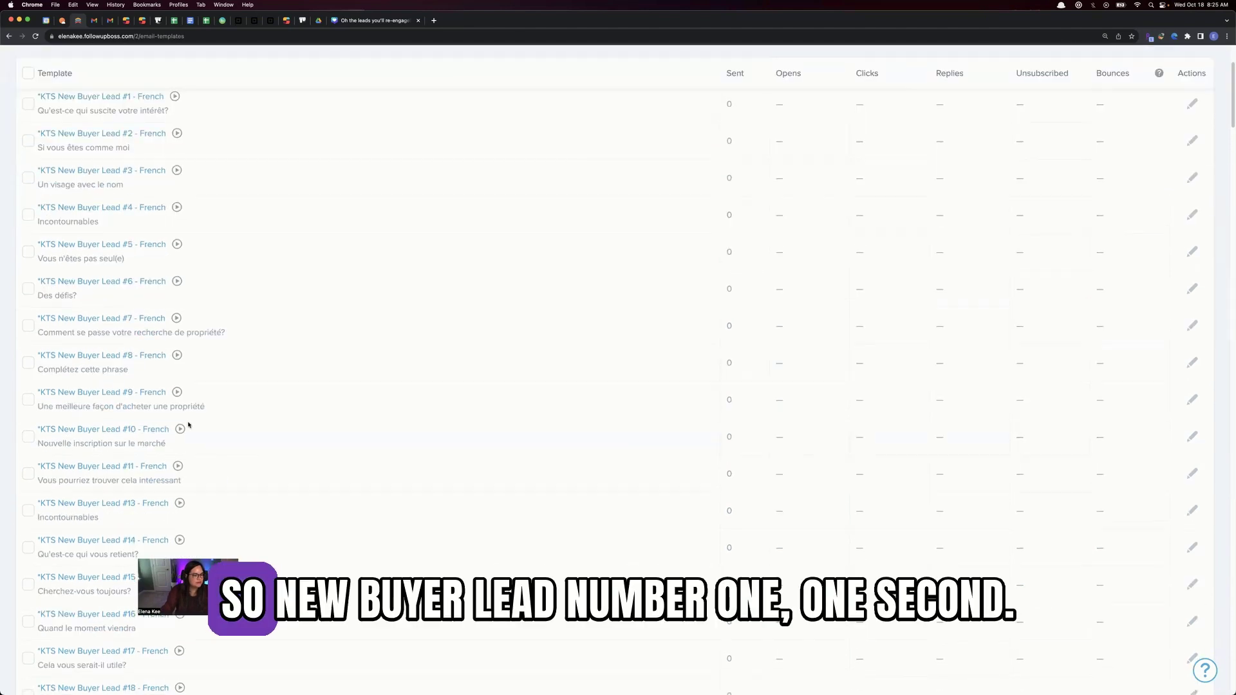
{"action": "scroll", "coordinate": [141, 433], "scroll_direction": "down", "scroll_amount": 15}
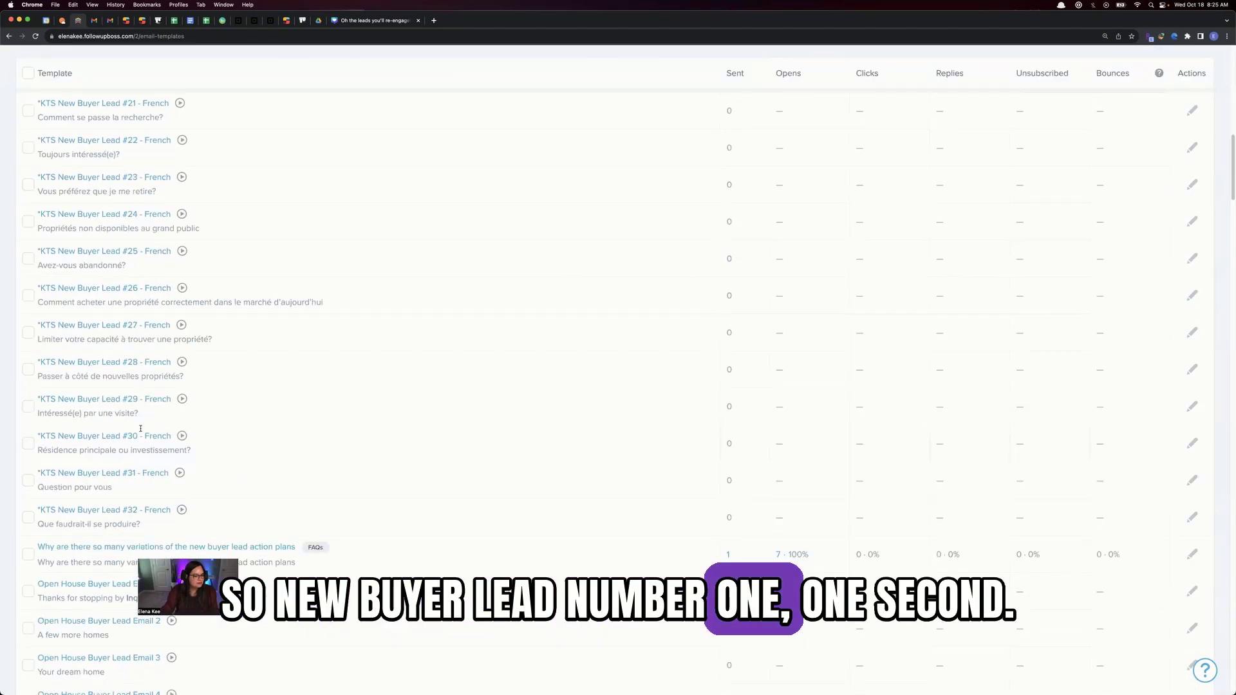
{"action": "scroll", "coordinate": [141, 433], "scroll_direction": "down", "scroll_amount": 20}
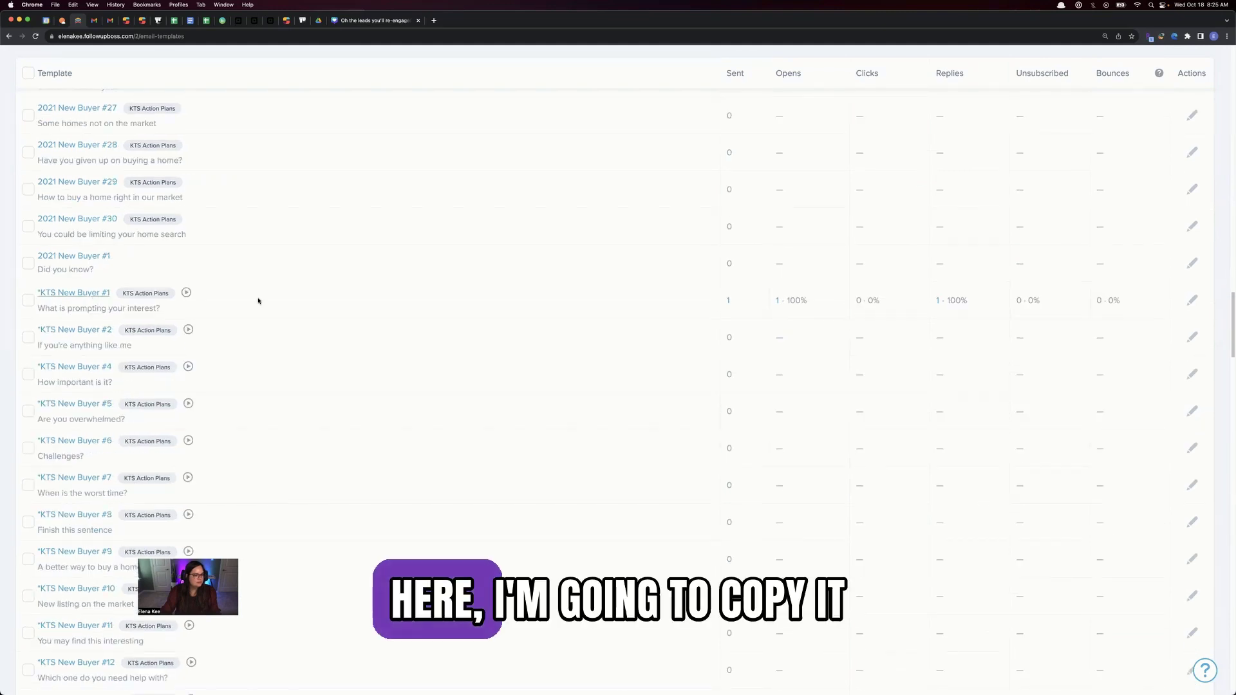
Step: Copy the full body of the *KTS New Buyer #1 template and close it unchanged
{"action": "left_click", "coordinate": [95, 295]}
{"action": "key", "text": "ctrl+a"}
{"action": "key", "text": "ctrl+c"}
{"action": "left_click", "coordinate": [313, 415]}
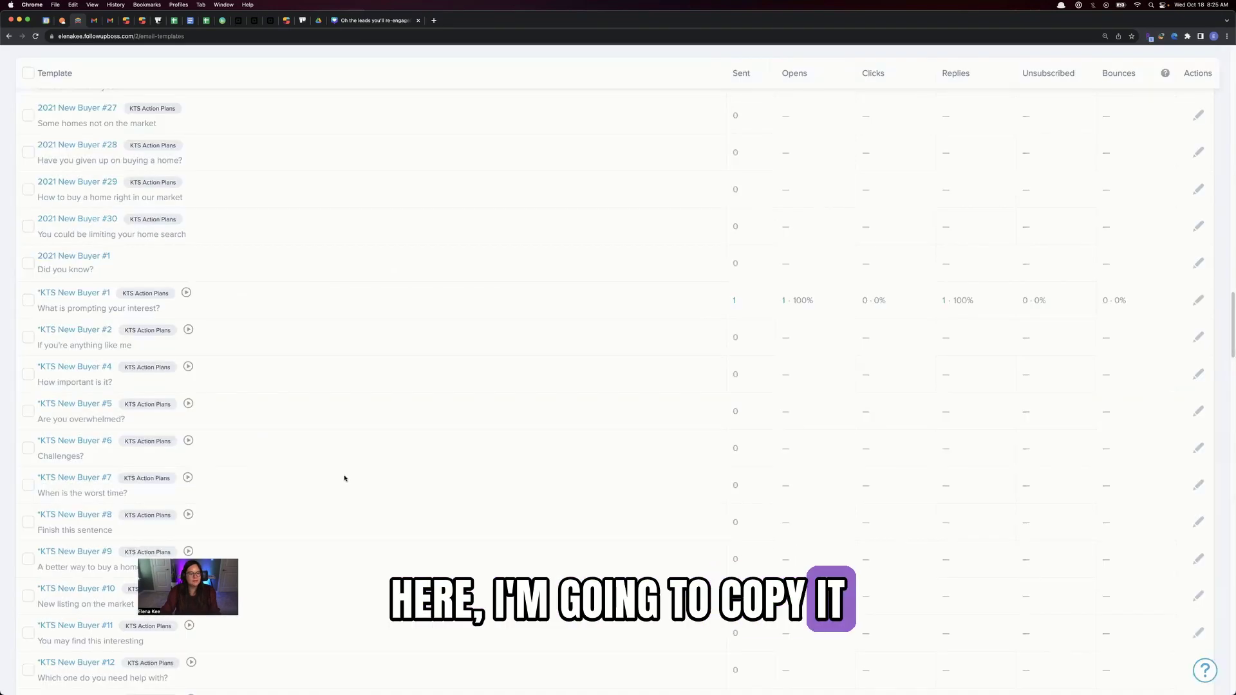
{"action": "scroll", "coordinate": [345, 478], "scroll_direction": "up", "scroll_amount": 20}
Step: Create a shared template '*KTS New Buyer Seminar #1' with the copied message pasted in
{"action": "left_click", "coordinate": [1113, 161]}
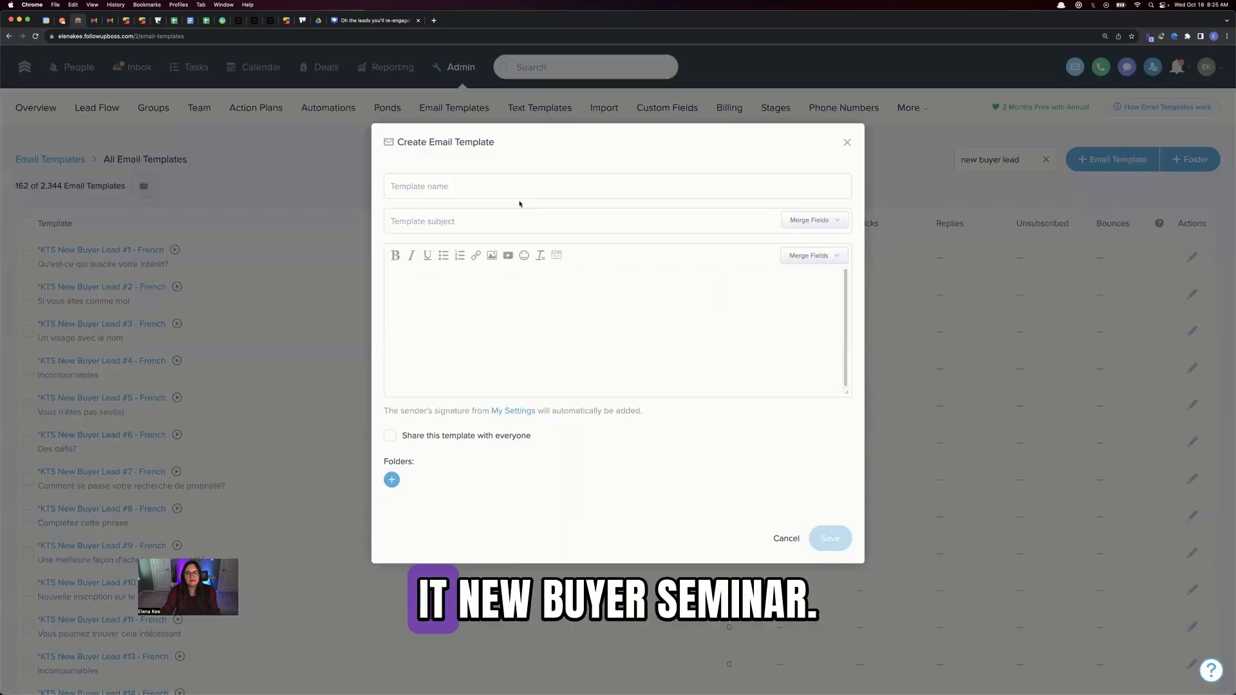
{"action": "left_click", "coordinate": [516, 186]}
{"action": "type", "text": "*KTS New "}
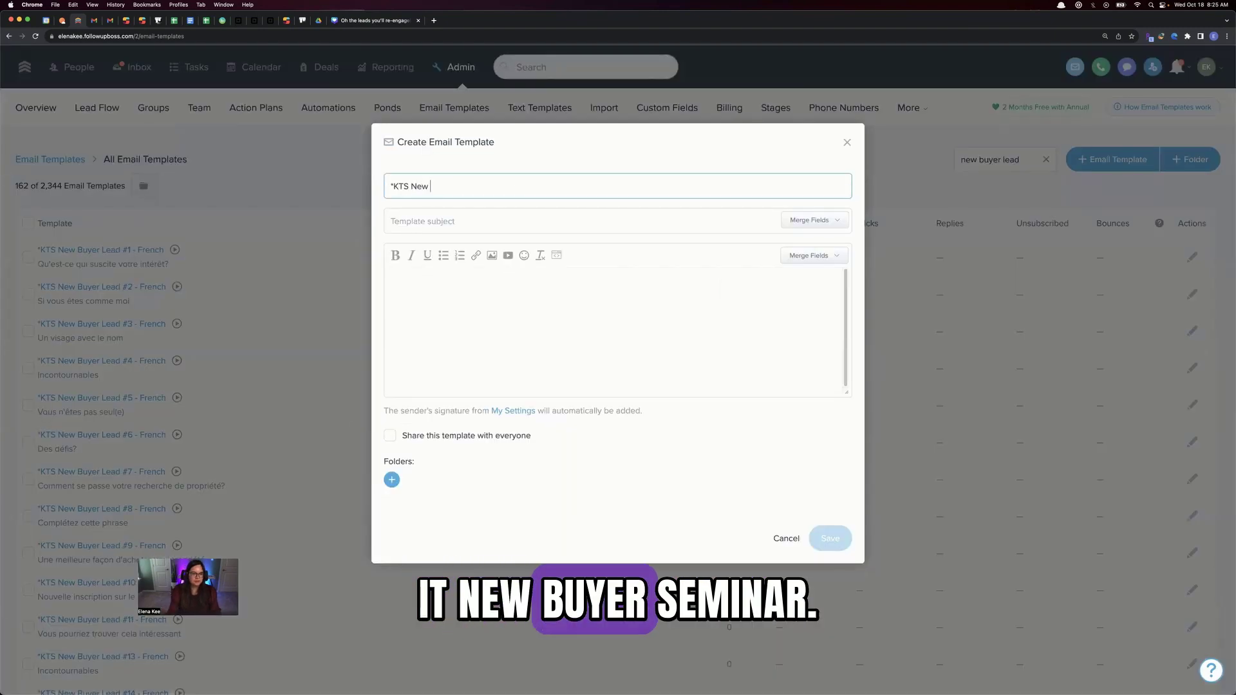
{"action": "type", "text": "Buyer Seminar #1"}
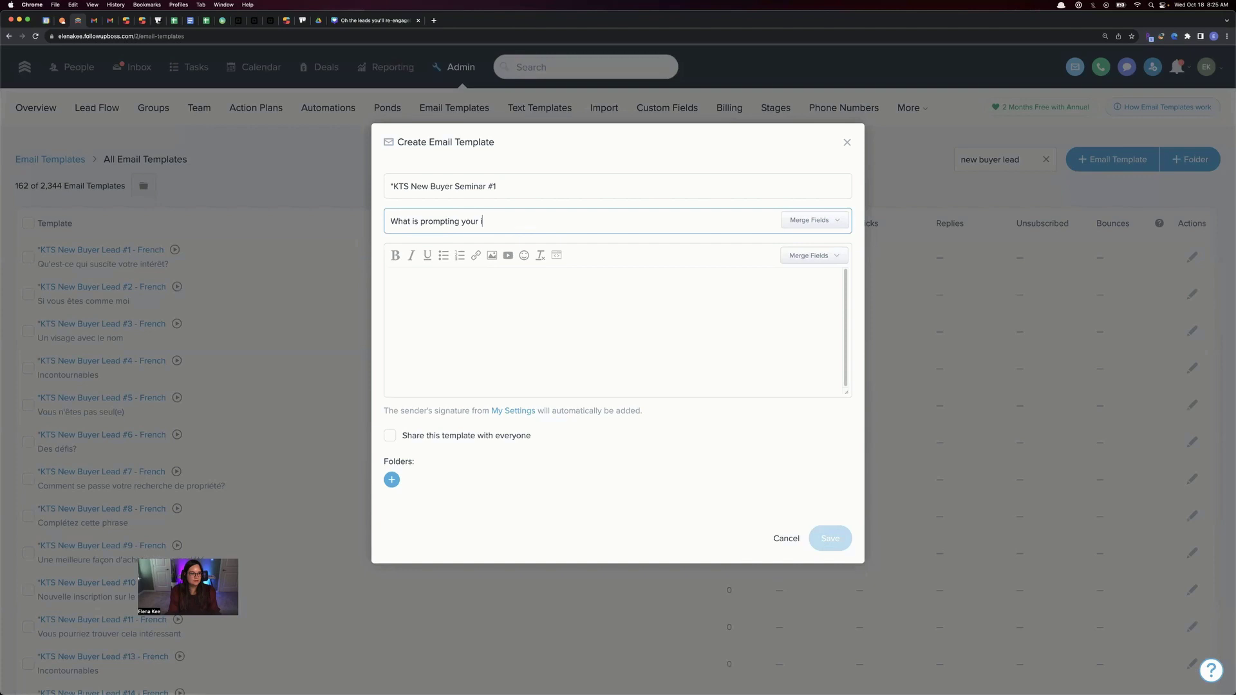
{"action": "left_click", "coordinate": [554, 307]}
{"action": "key", "text": "super+v"}
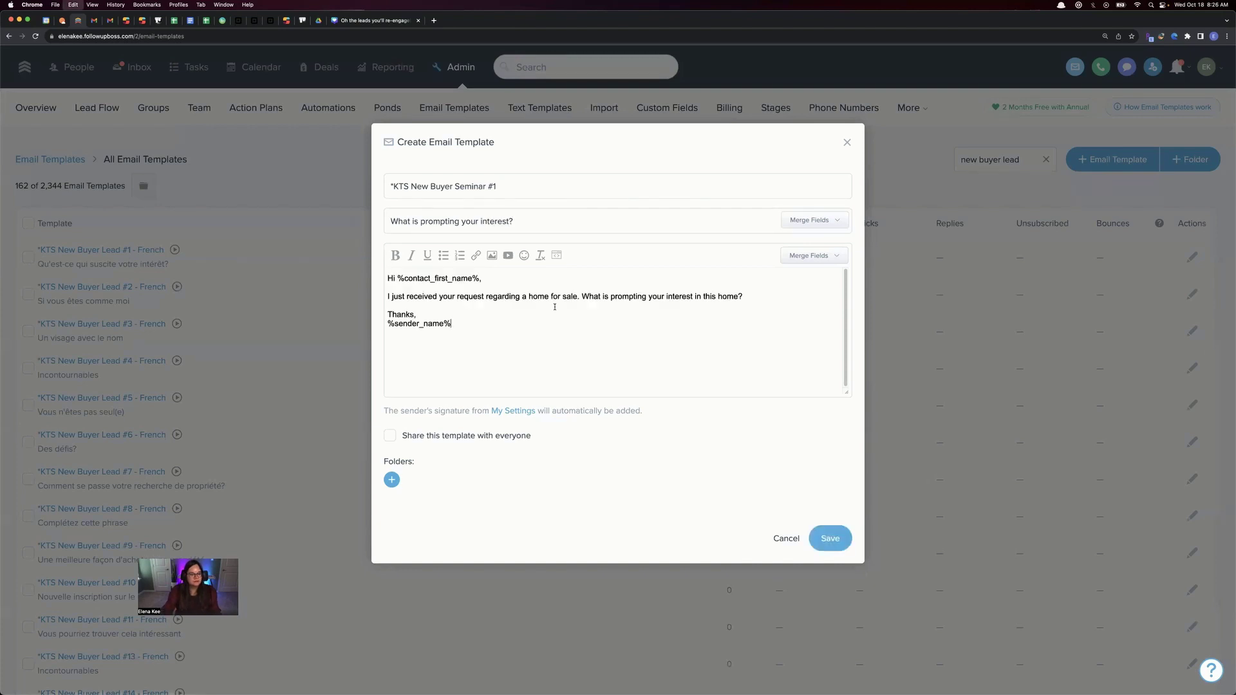
{"action": "left_click", "coordinate": [493, 431]}
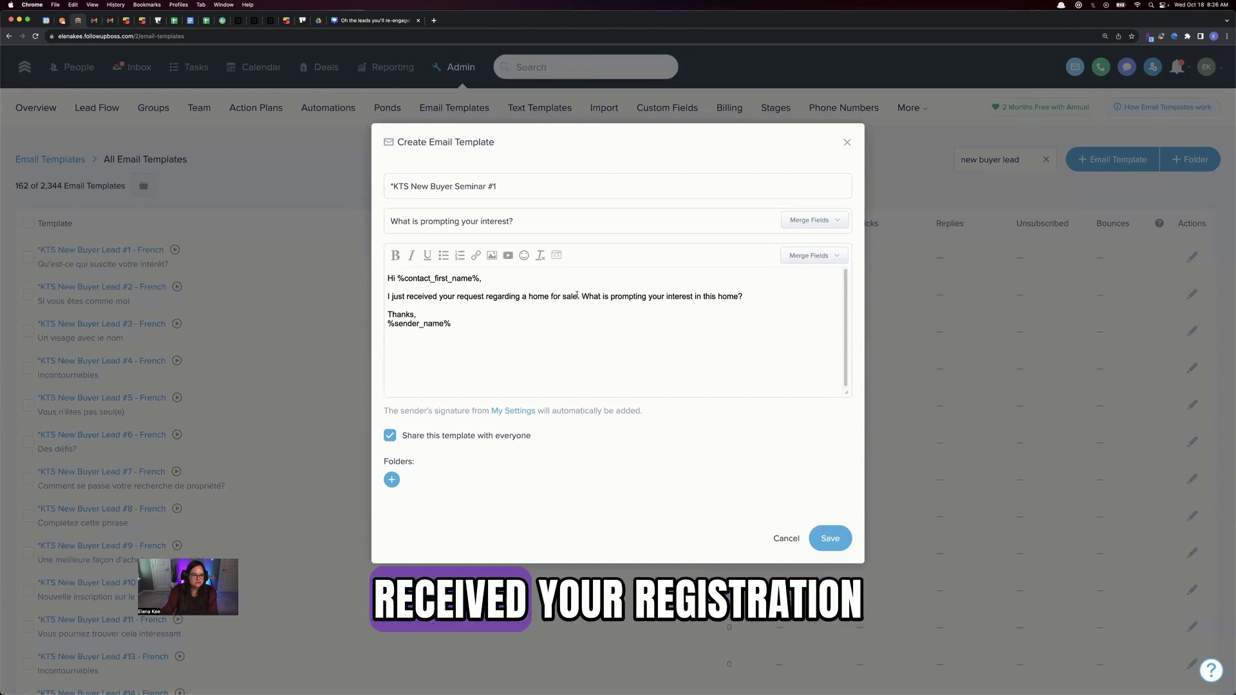
Step: Reword the body for upcoming home buyer seminar registration and save the template
{"action": "left_click_drag", "start_coordinate": [577, 297], "coordinate": [460, 294]}
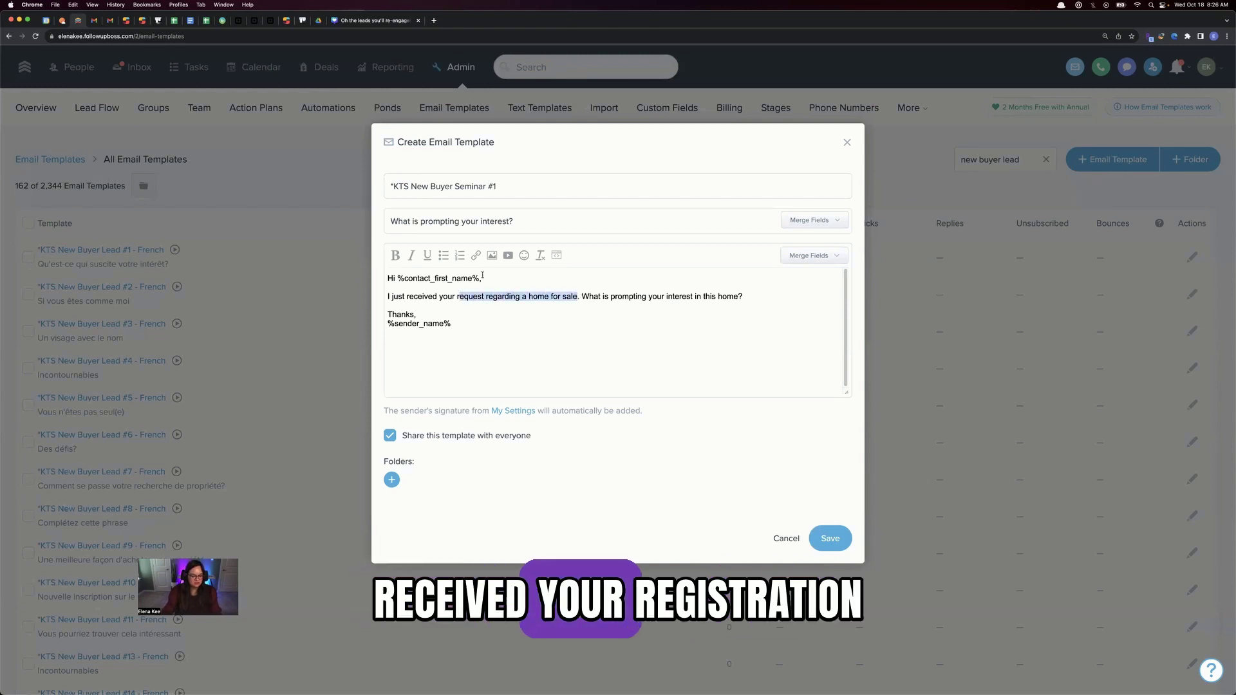
{"action": "type", "text": "regi"}
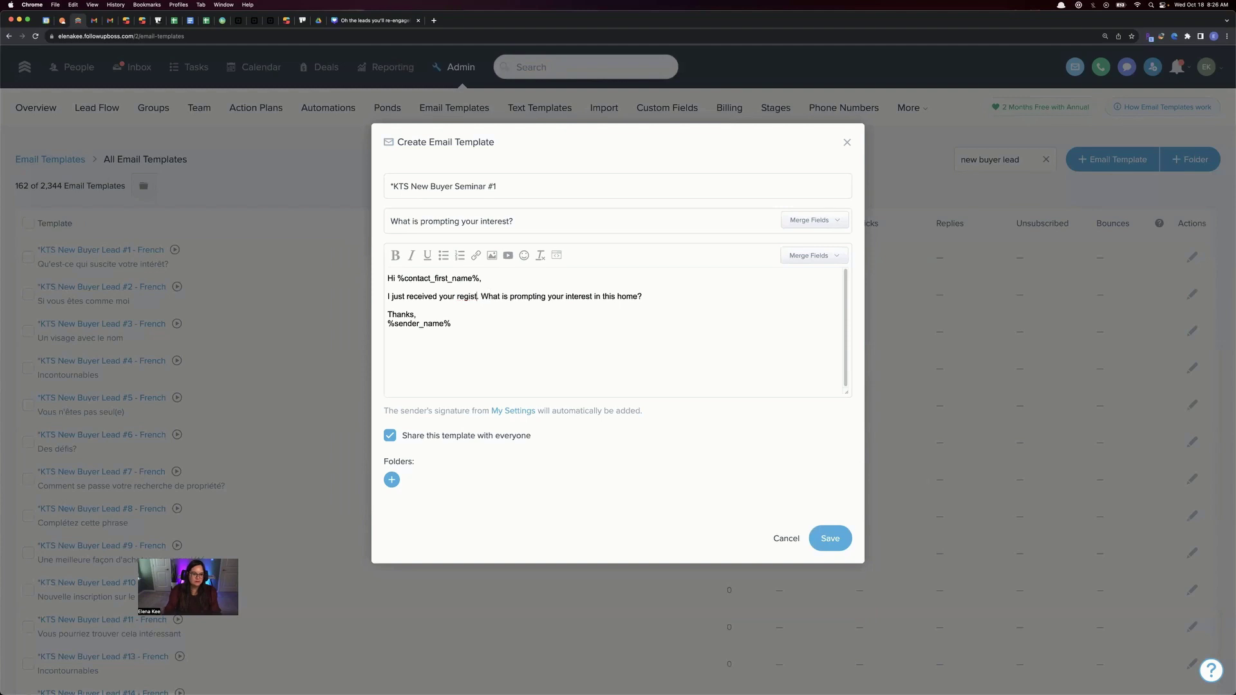
{"action": "type", "text": "stration for ht"}
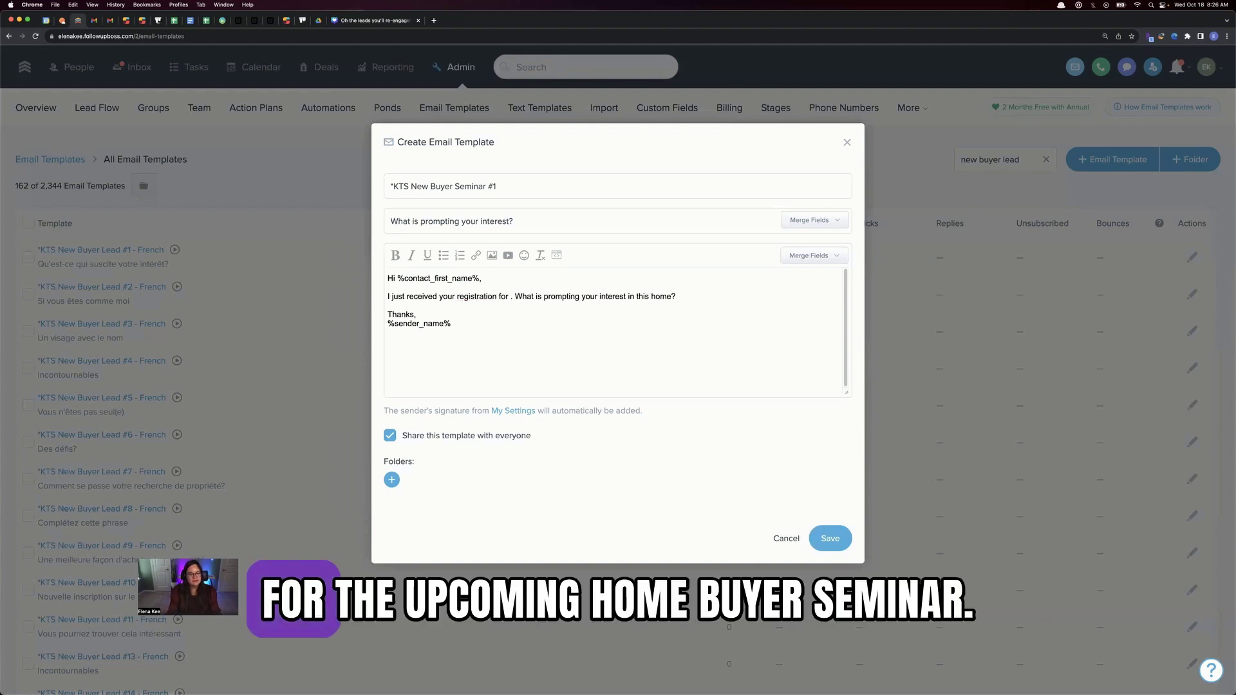
{"action": "type", "text": "the ho upcominmg "}
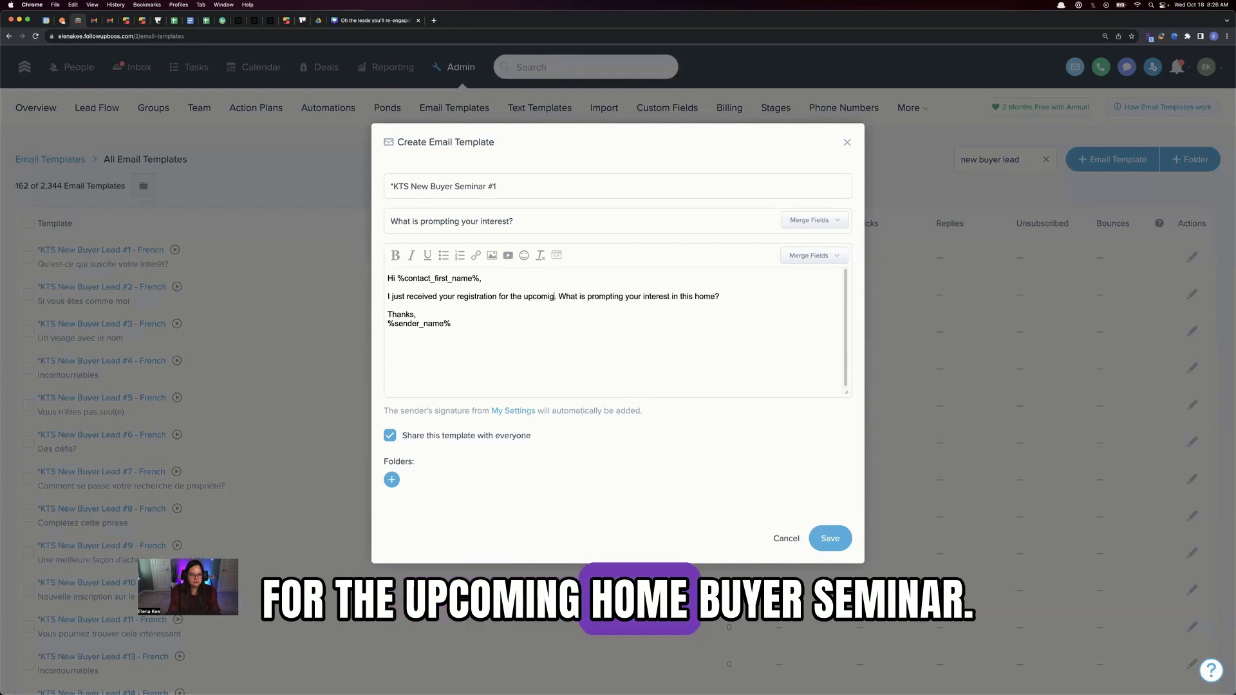
{"action": "type", "text": " home buyer seminar"}
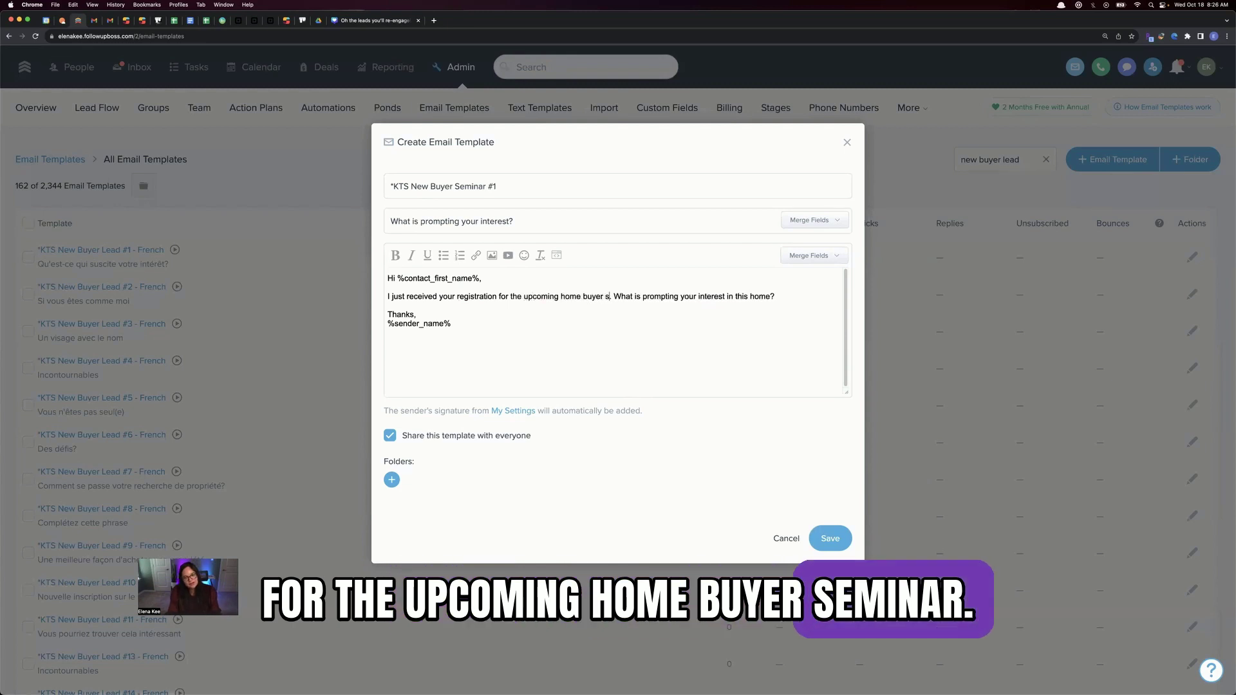
{"action": "type", "text": ". HGere"}
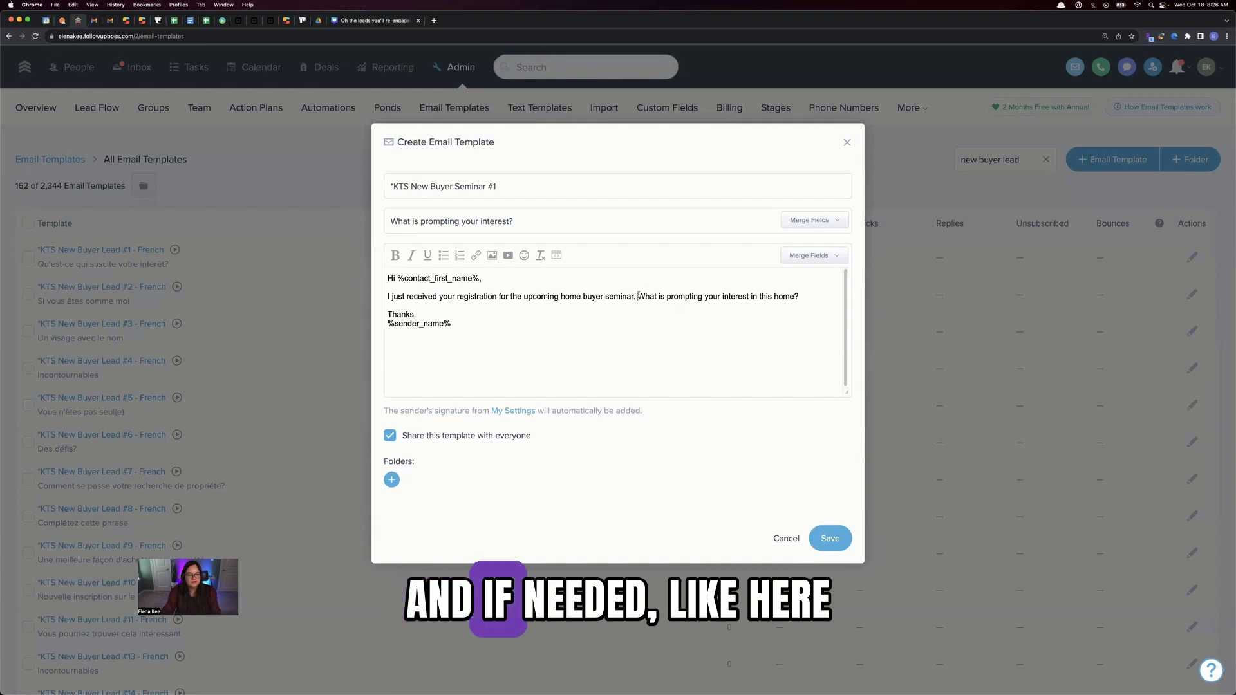
{"action": "key", "text": "BackSpace"}
{"action": "key", "text": "BackSpace"}
{"action": "key", "text": "BackSpace"}
{"action": "key", "text": "BackSpace"}
{"action": "type", "text": "ere "}
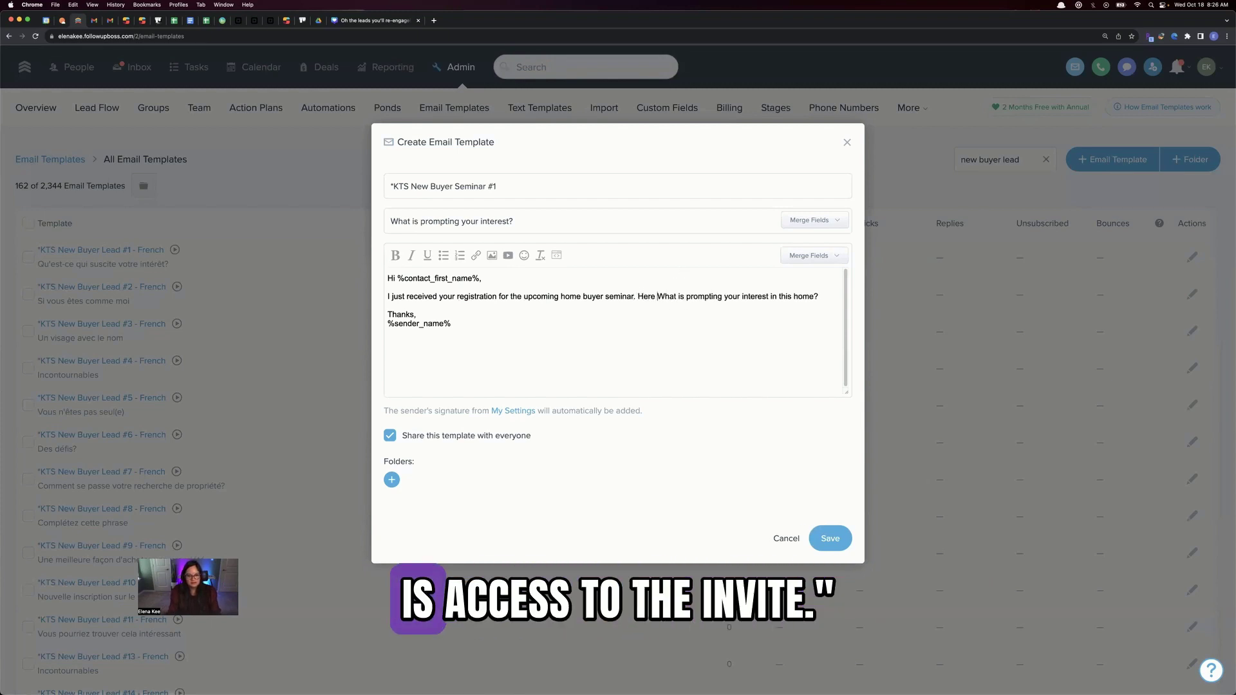
{"action": "type", "text": "is access:"}
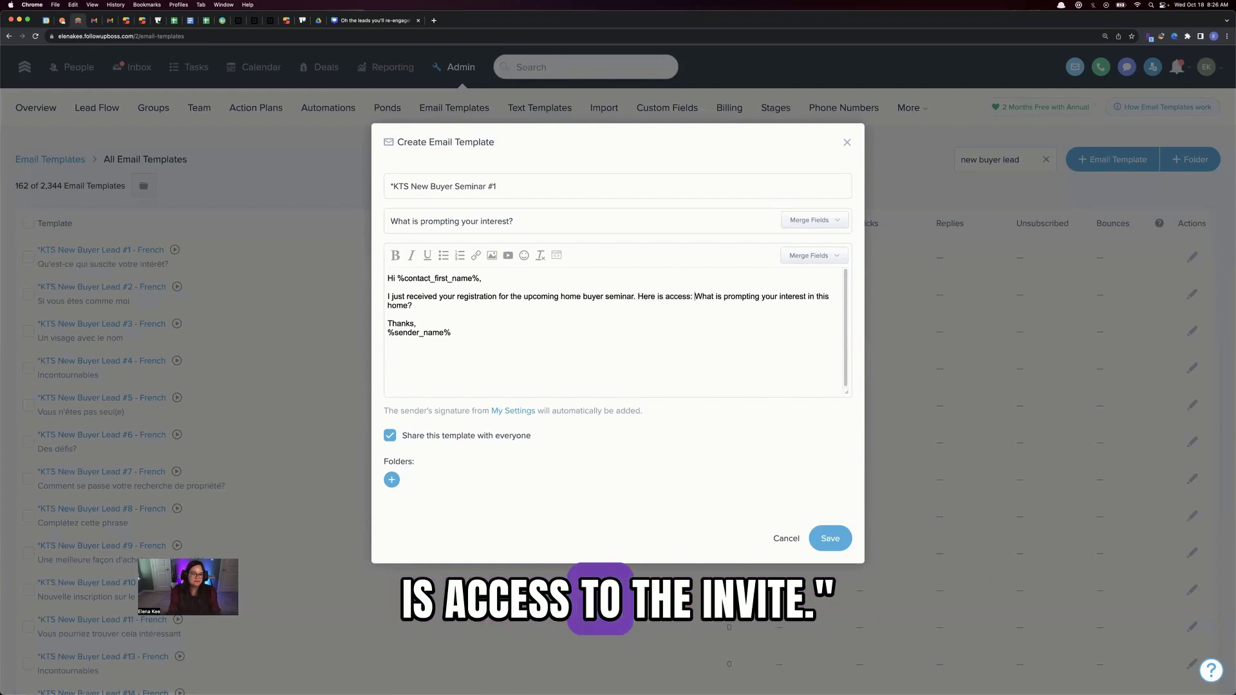
{"action": "key", "text": "Return"}
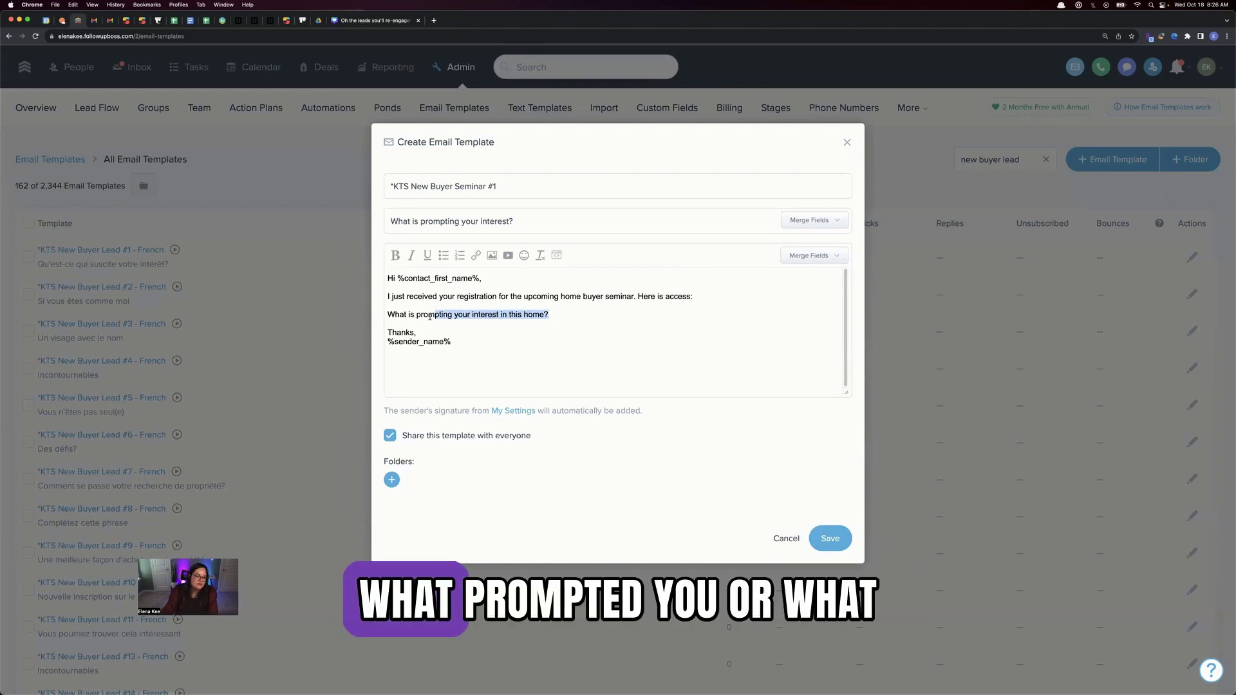
{"action": "left_click_drag", "start_coordinate": [433, 315], "coordinate": [436, 311]}
{"action": "key", "text": "BackSpace"}
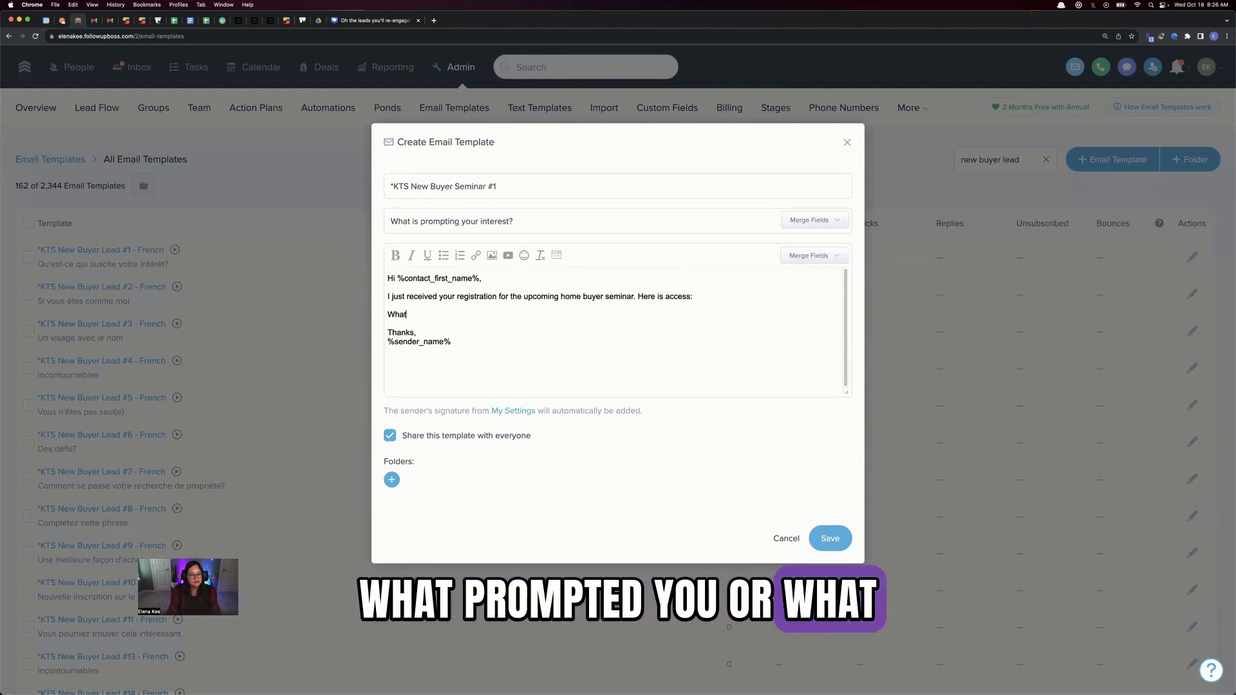
{"action": "type", "text": "is"}
{"action": "type", "text": "is promp"}
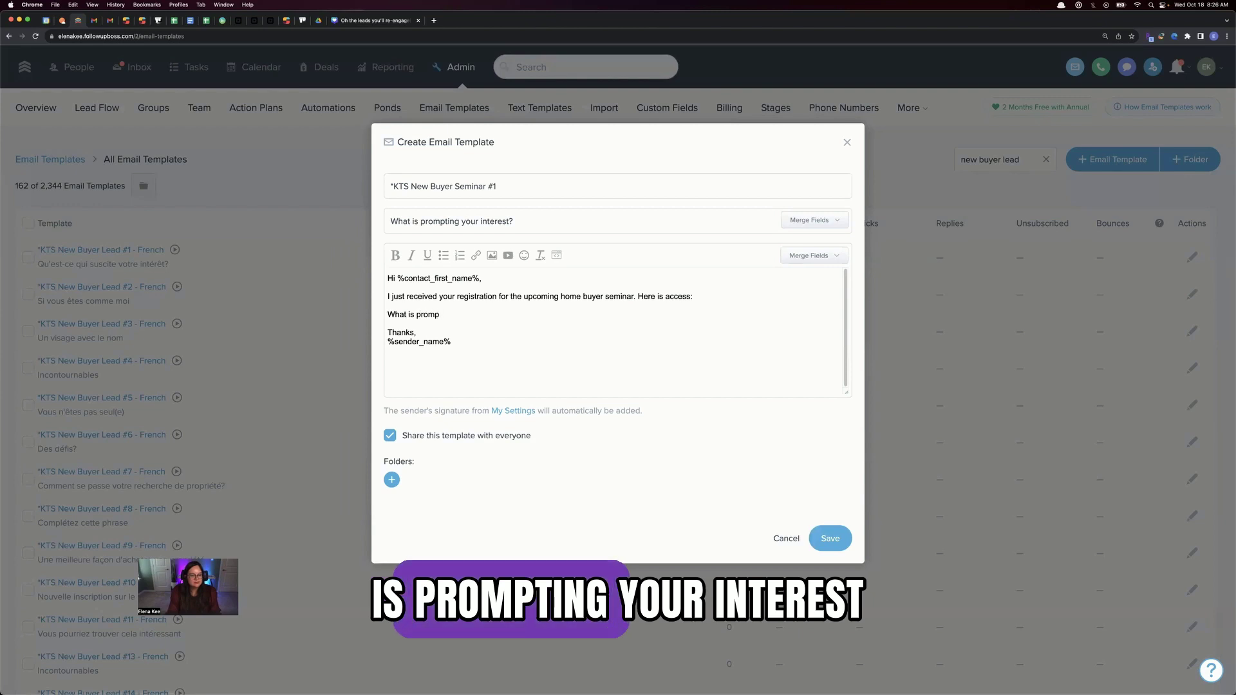
{"action": "type", "text": "ting your intdr"}
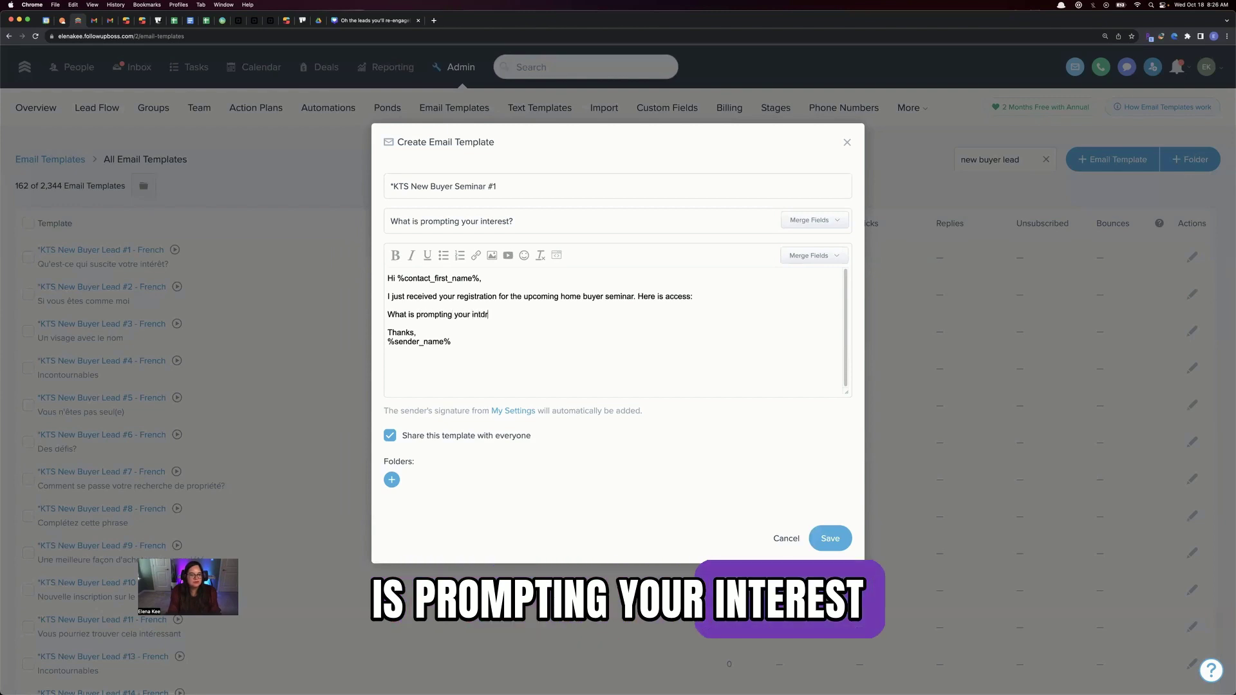
{"action": "key", "text": "BackSpace"}
{"action": "key", "text": "BackSpace"}
{"action": "type", "text": "in this seminar?"}
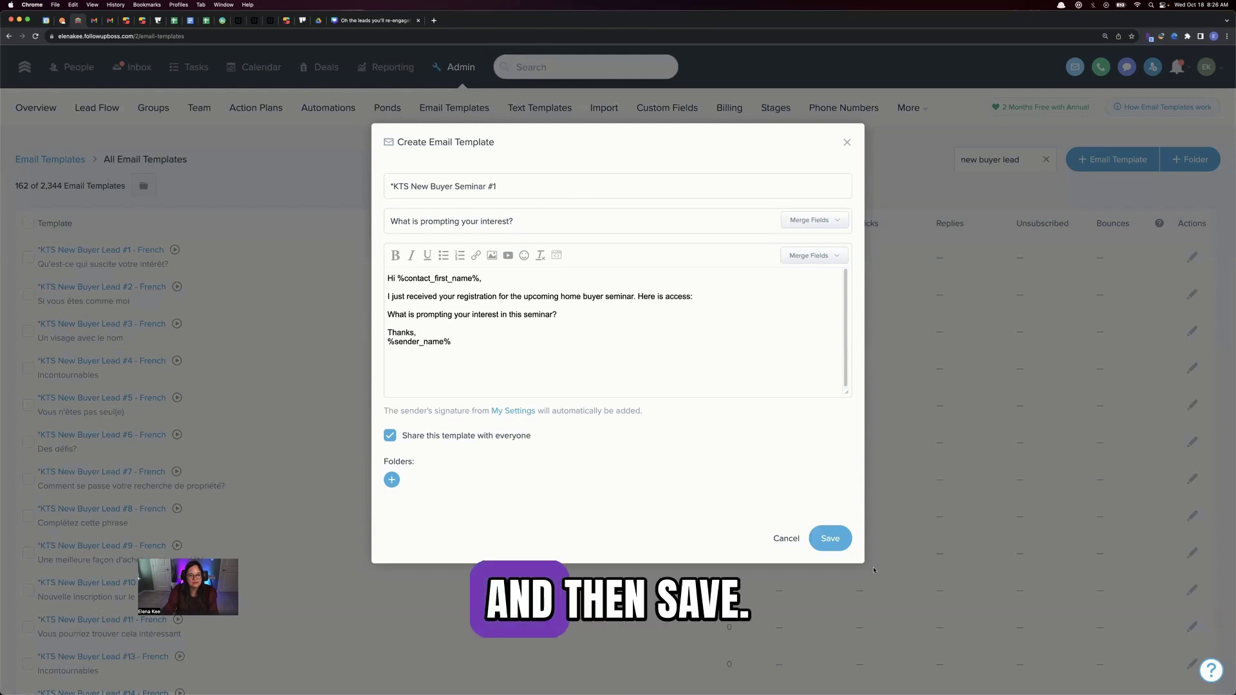
{"action": "left_click", "coordinate": [831, 539]}
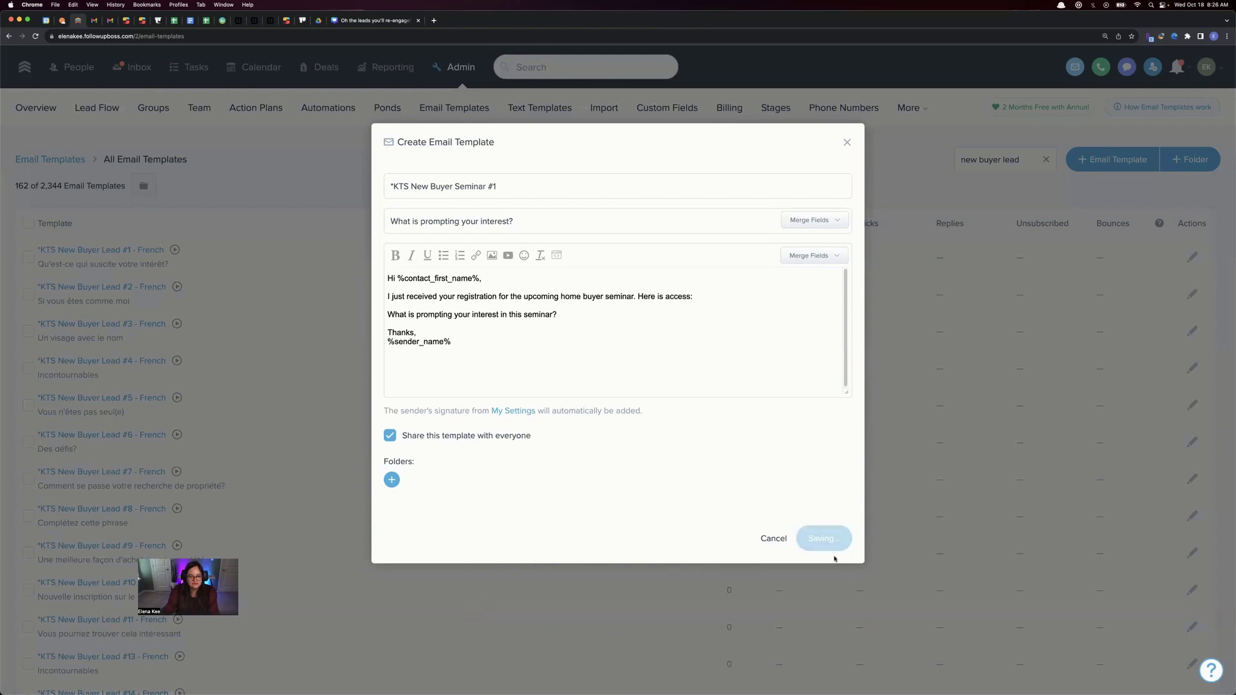
Step: Search action plans for 'seminar', then 'new bu', and return to the All Action Plans list
{"action": "left_click", "coordinate": [273, 112]}
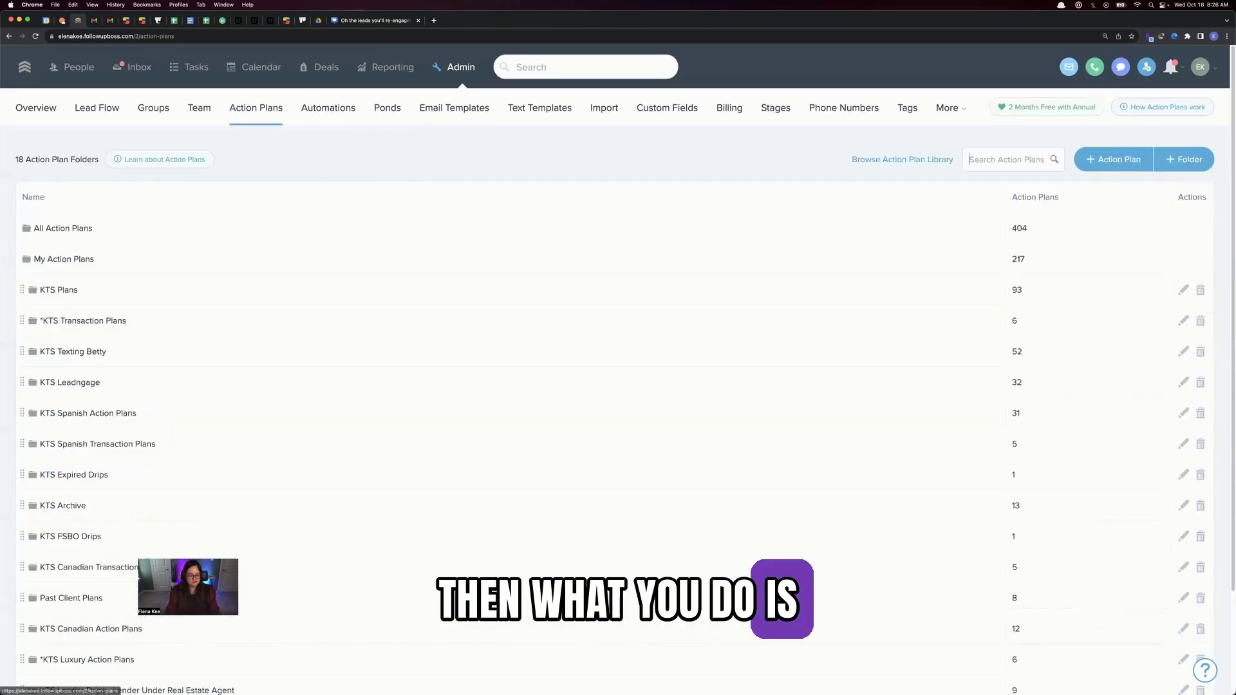
{"action": "left_click", "coordinate": [1011, 159]}
{"action": "type", "text": "seminar"}
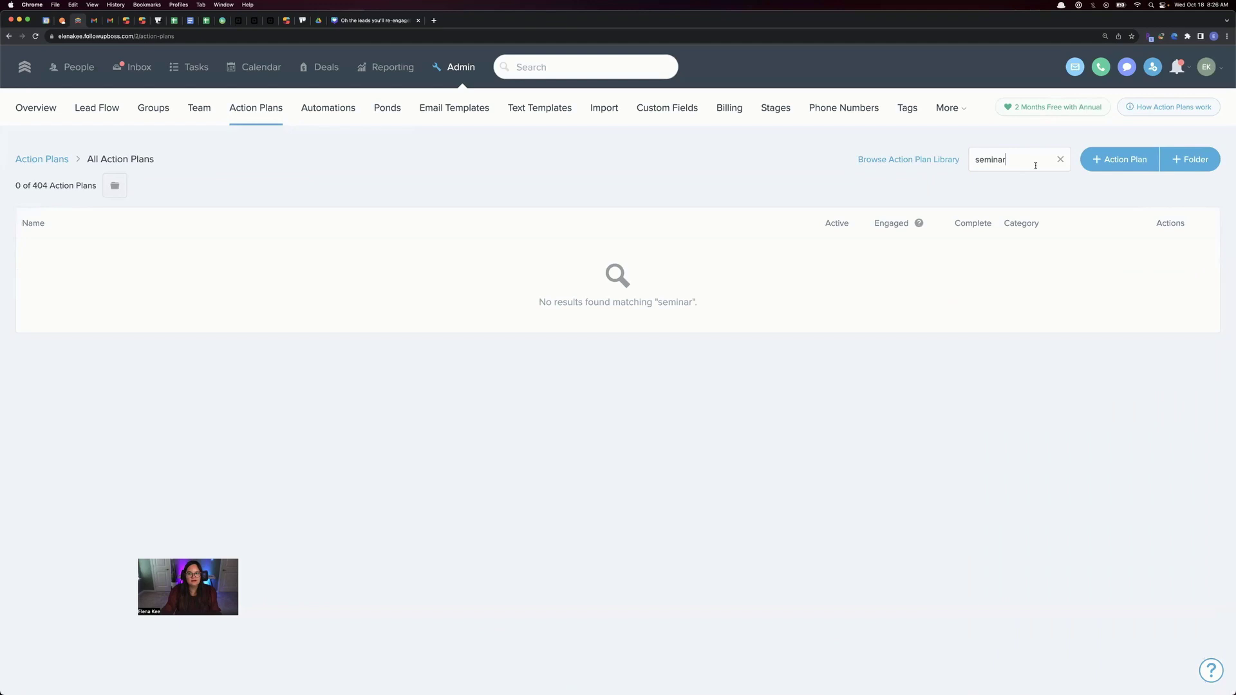
{"action": "left_click", "coordinate": [58, 159]}
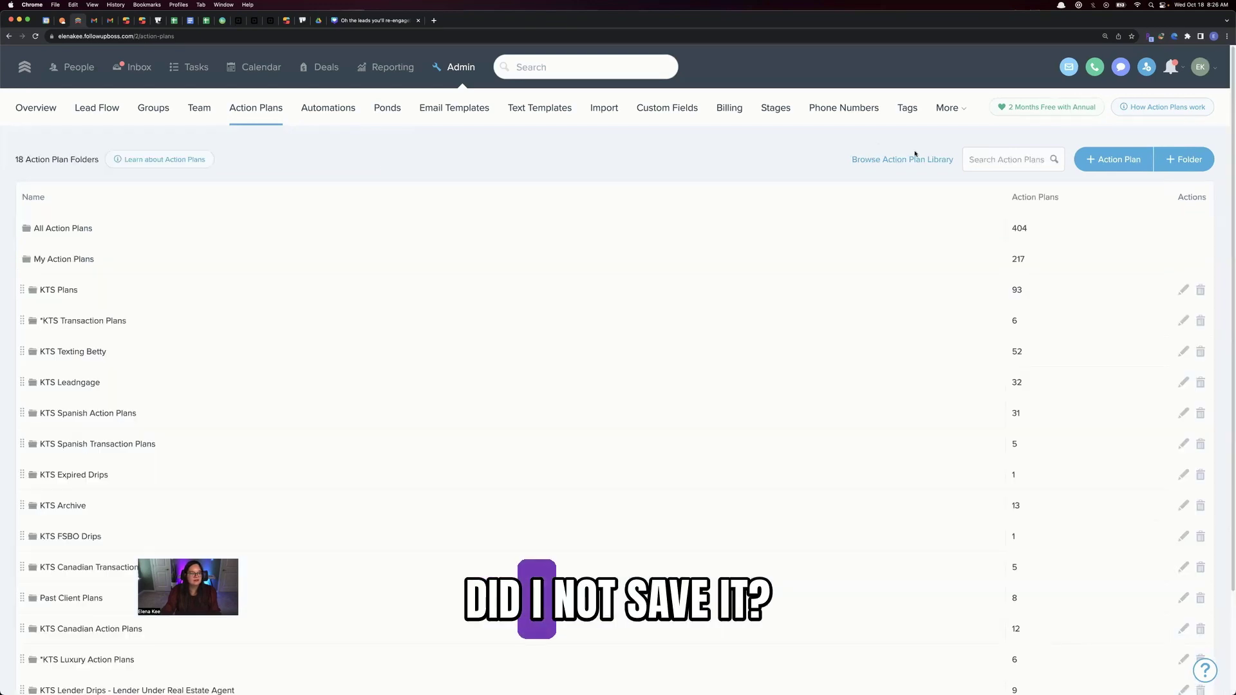
{"action": "left_click", "coordinate": [970, 160]}
{"action": "type", "text": "new bu"}
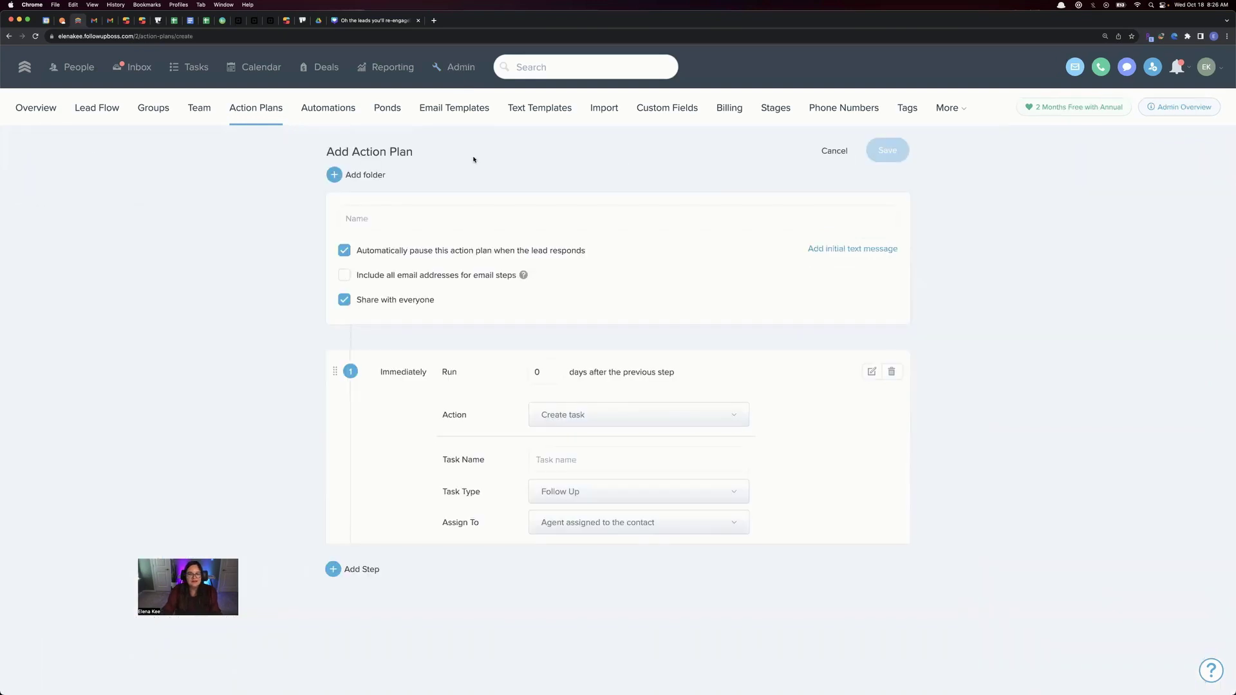
{"action": "left_click", "coordinate": [255, 120]}
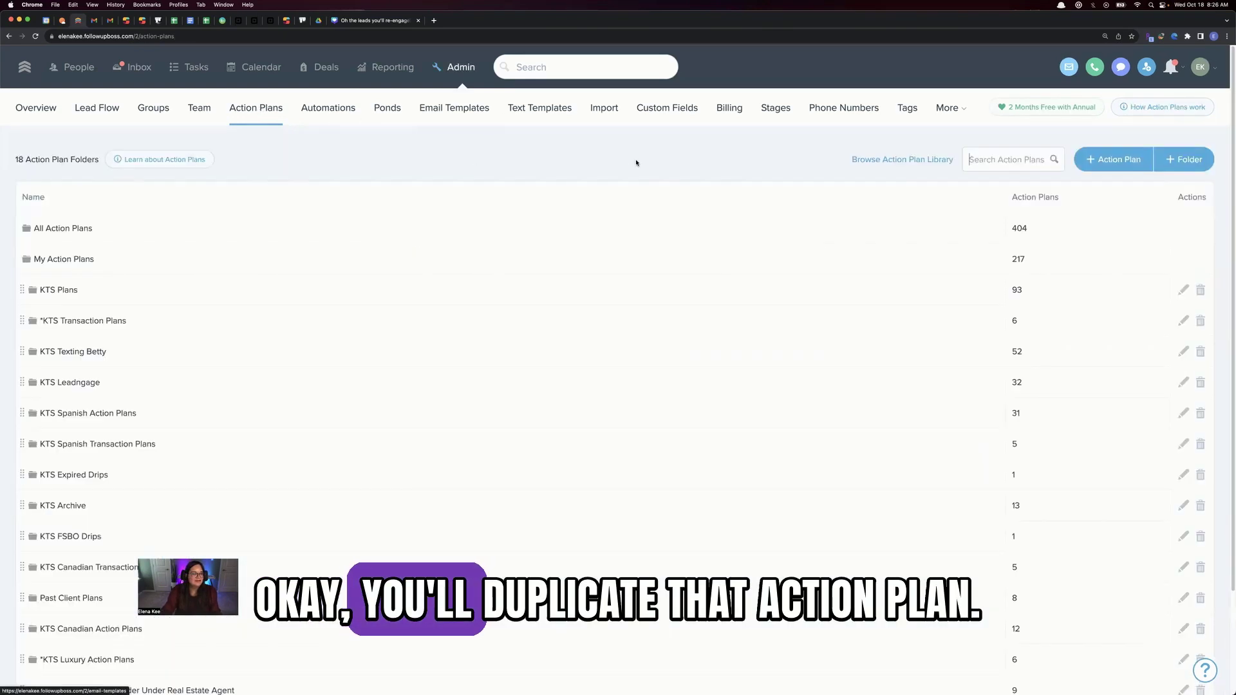
{"action": "left_click", "coordinate": [118, 227]}
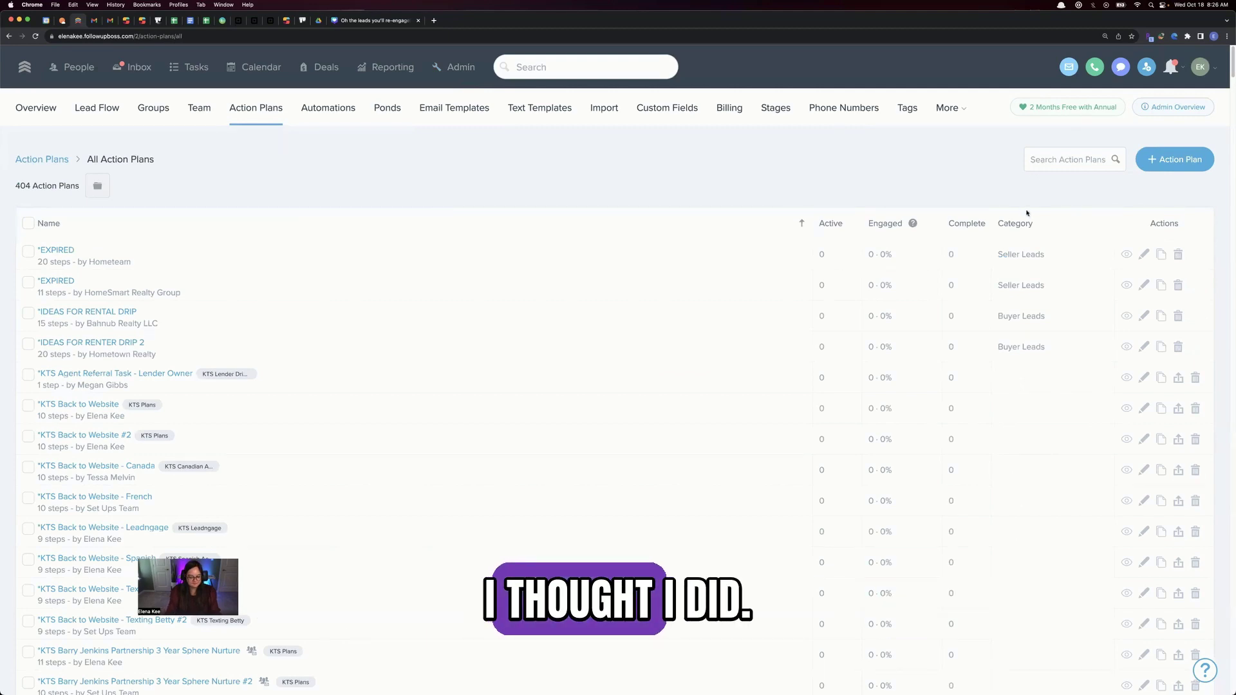
{"action": "scroll", "coordinate": [1029, 212], "scroll_direction": "down", "scroll_amount": 3}
{"action": "scroll", "coordinate": [1030, 214], "scroll_direction": "down", "scroll_amount": 1}
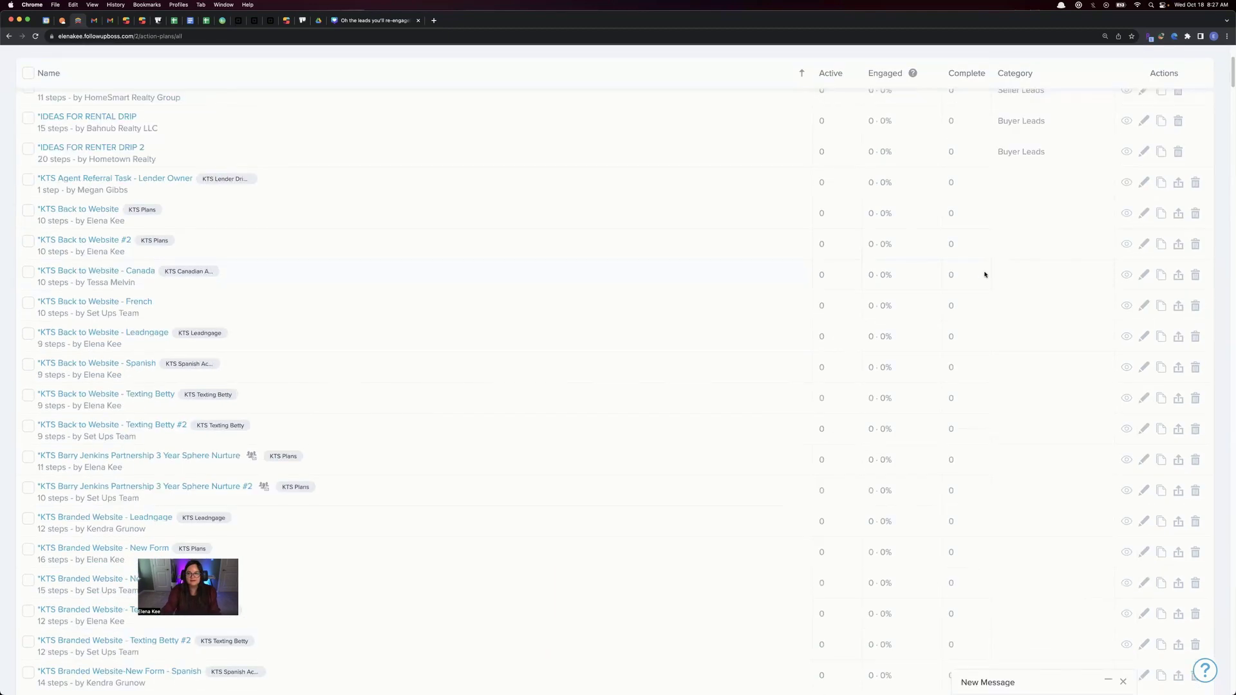
{"action": "scroll", "coordinate": [1045, 184], "scroll_direction": "up", "scroll_amount": 5}
Step: Filter action plans by 'new bu' and duplicate *KTS New Buyer Lead
{"action": "left_click", "coordinate": [1057, 159]}
{"action": "type", "text": "new buyer"}
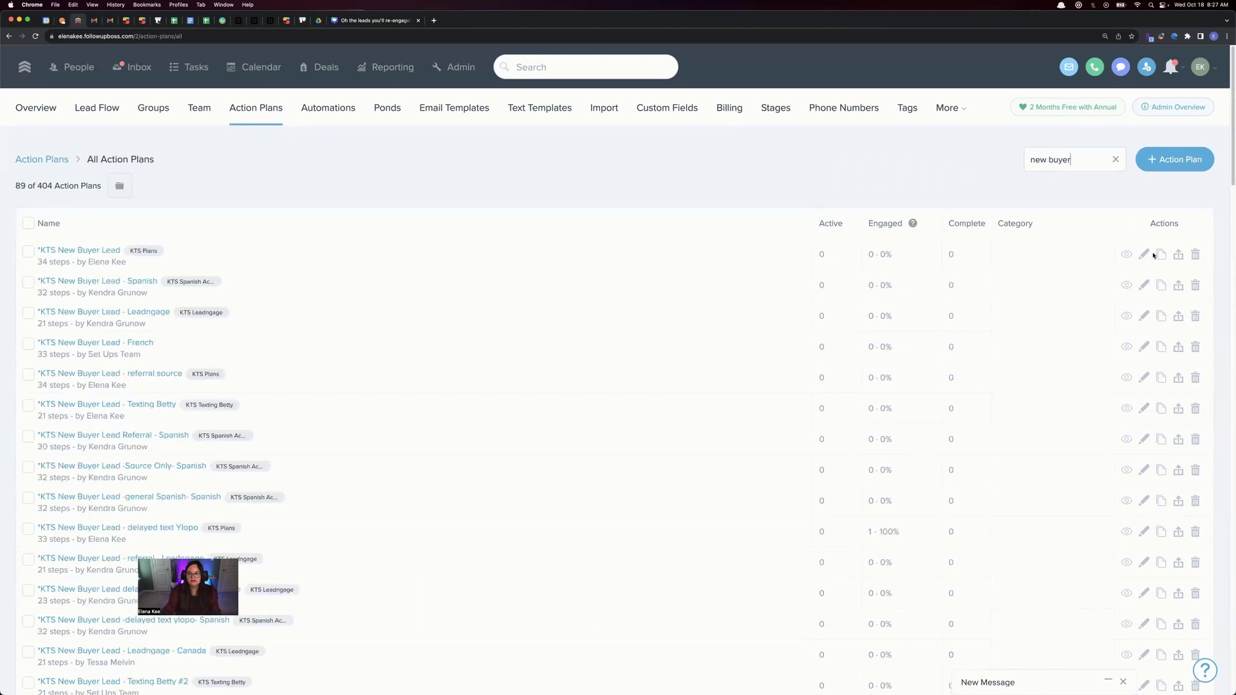
{"action": "left_click", "coordinate": [1161, 254]}
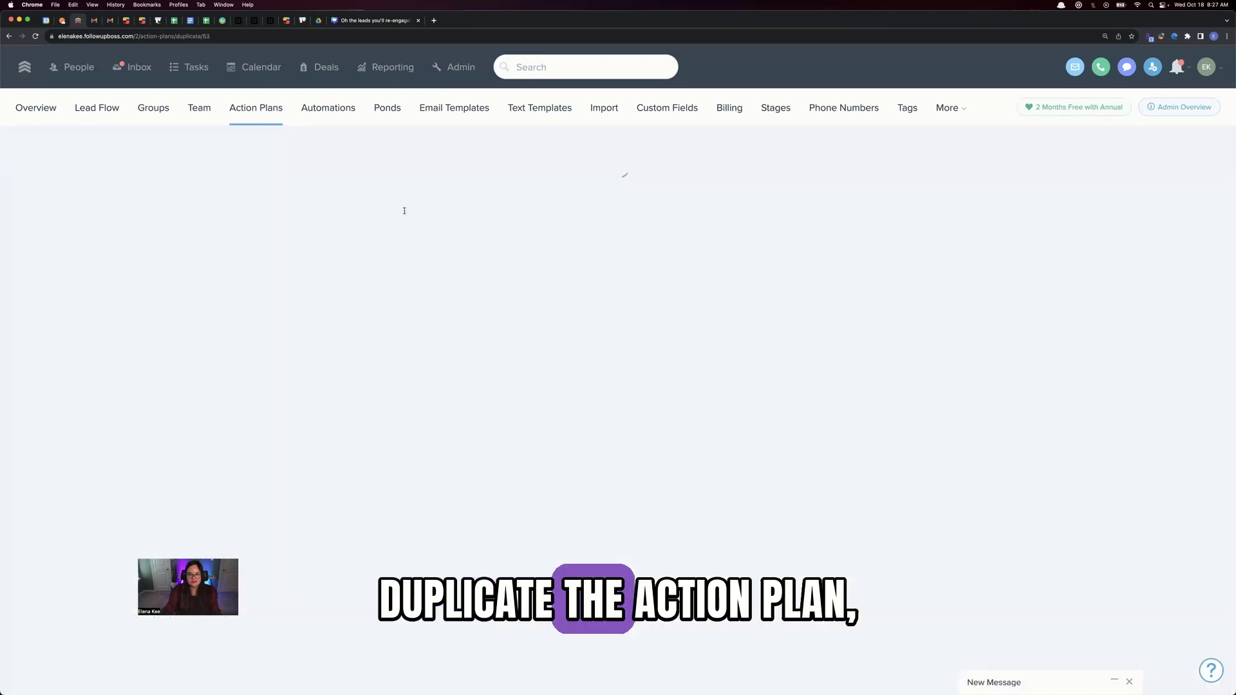
{"action": "left_click_drag", "start_coordinate": [439, 222], "coordinate": [402, 221]}
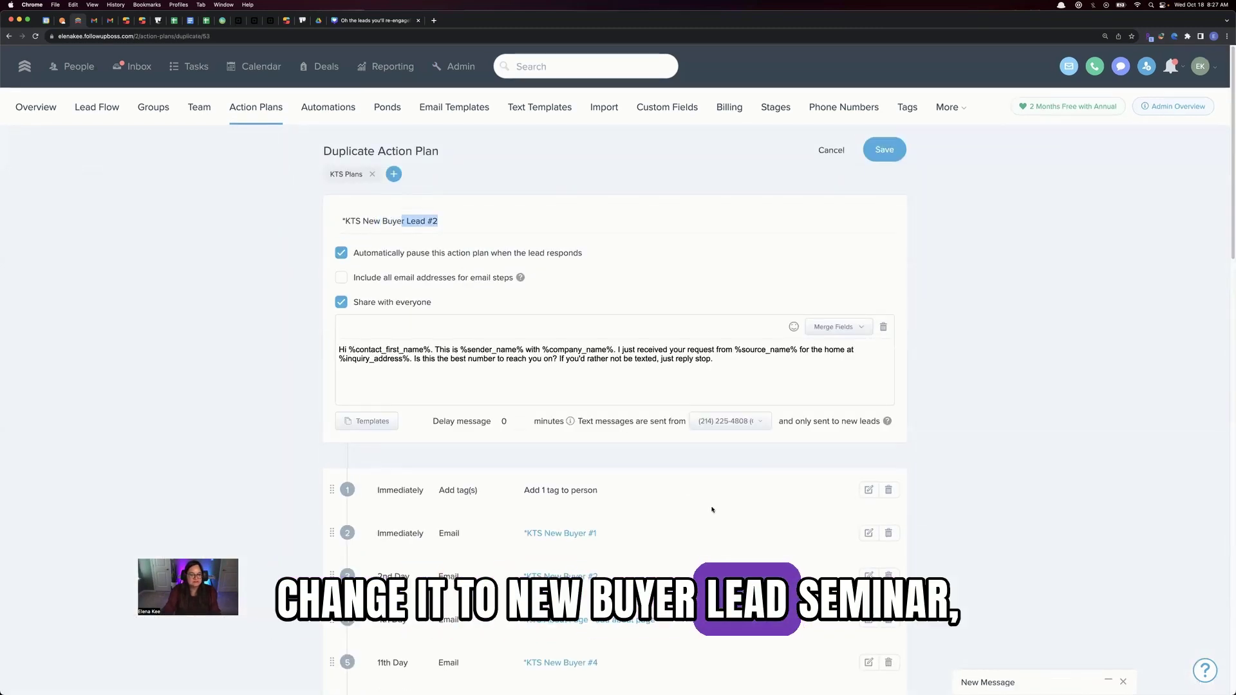
{"action": "scroll", "coordinate": [712, 508], "scroll_direction": "down", "scroll_amount": 1}
Step: In the copy's step 2, search the email template choices for 'renewal', leaving none chosen
{"action": "left_click", "coordinate": [866, 517]}
{"action": "scroll", "coordinate": [657, 542], "scroll_direction": "down", "scroll_amount": 3}
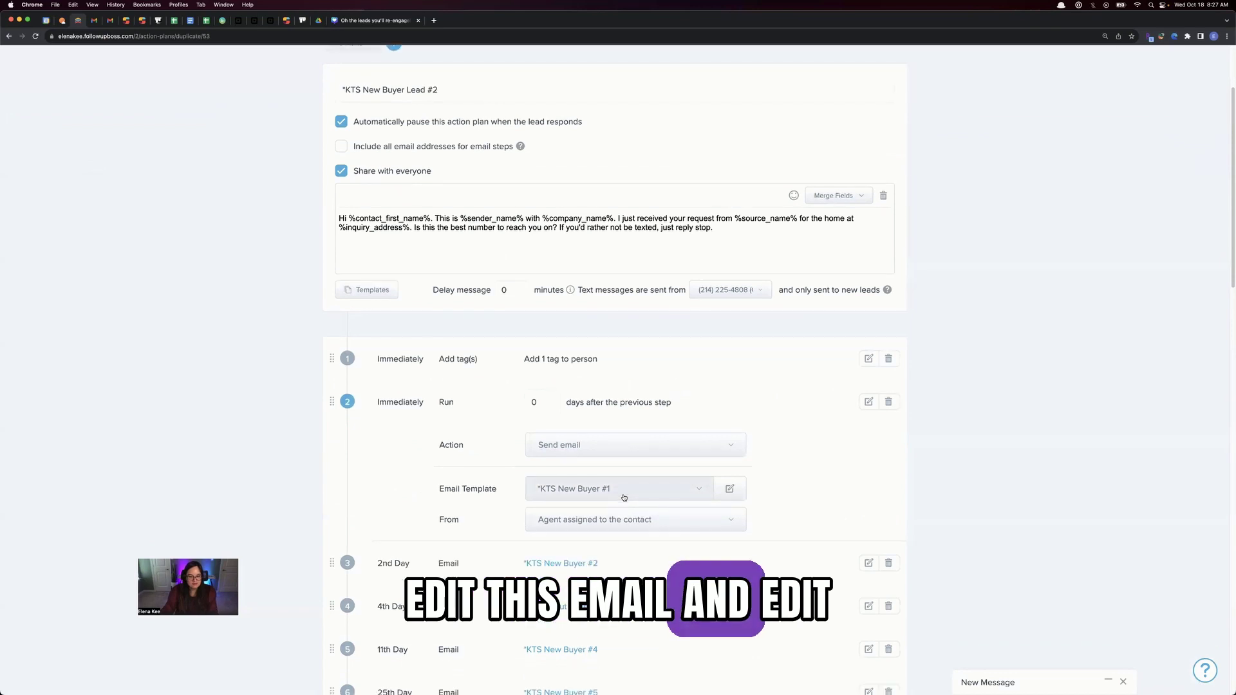
{"action": "left_click", "coordinate": [624, 496]}
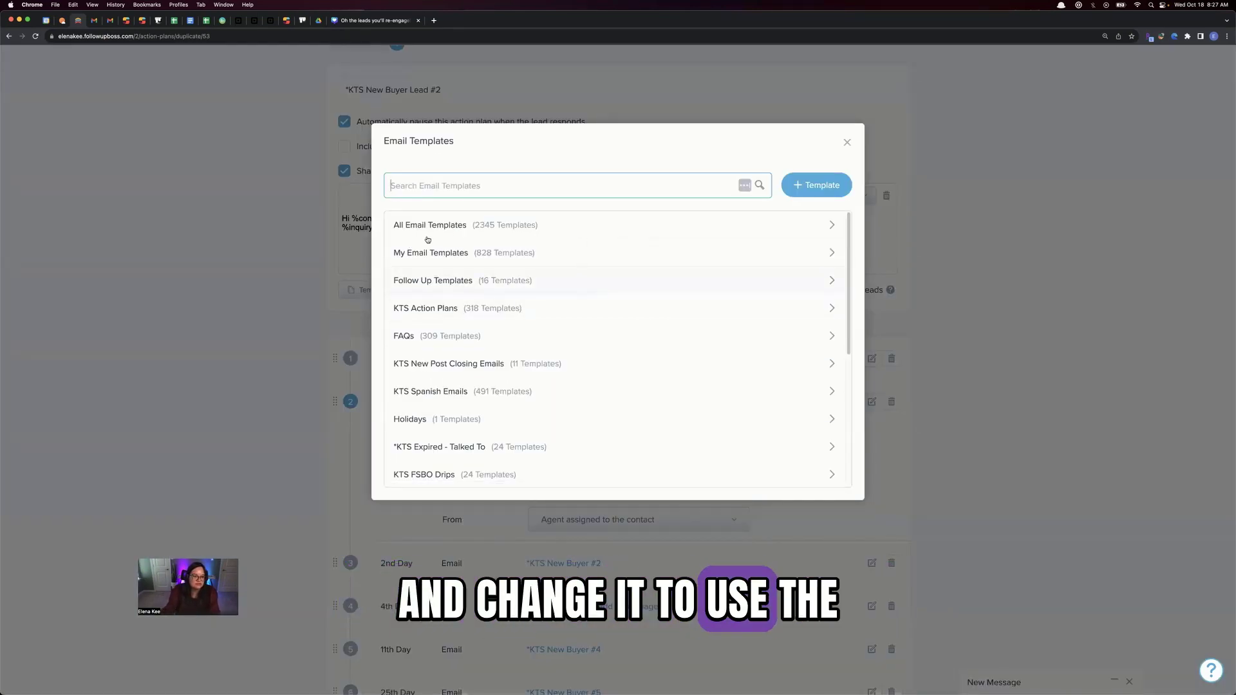
{"action": "type", "text": "renewal"}
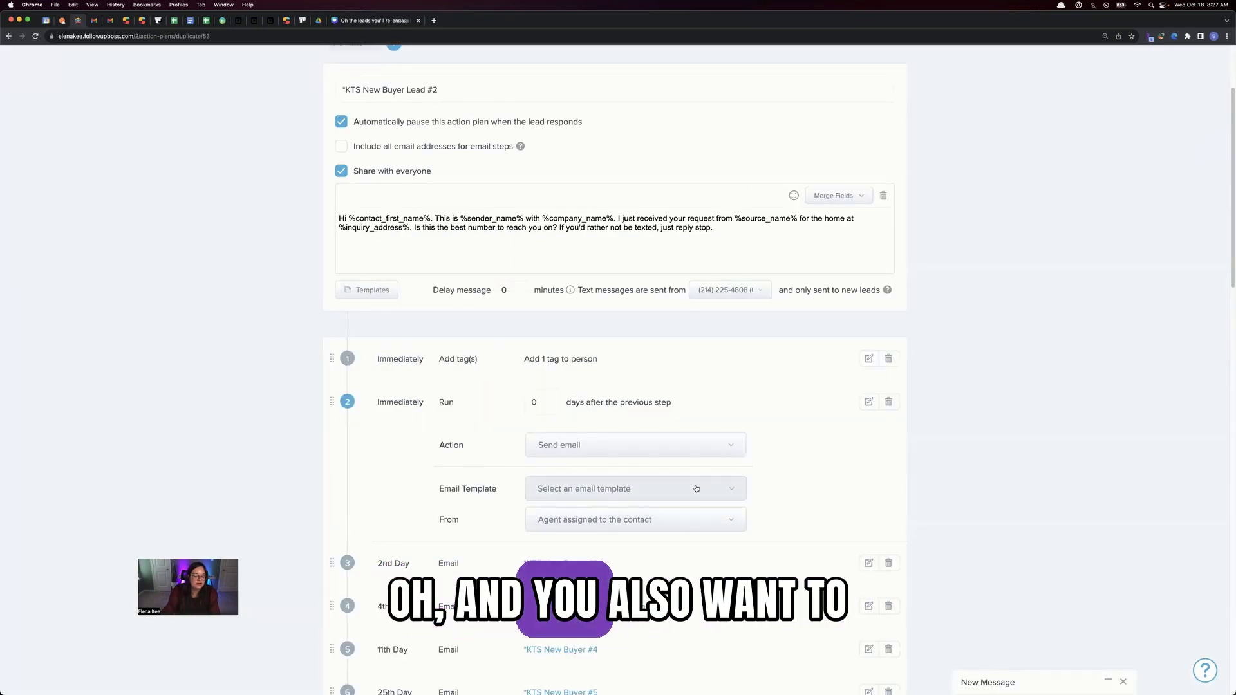
{"action": "scroll", "coordinate": [747, 512], "scroll_direction": "up", "scroll_amount": 3}
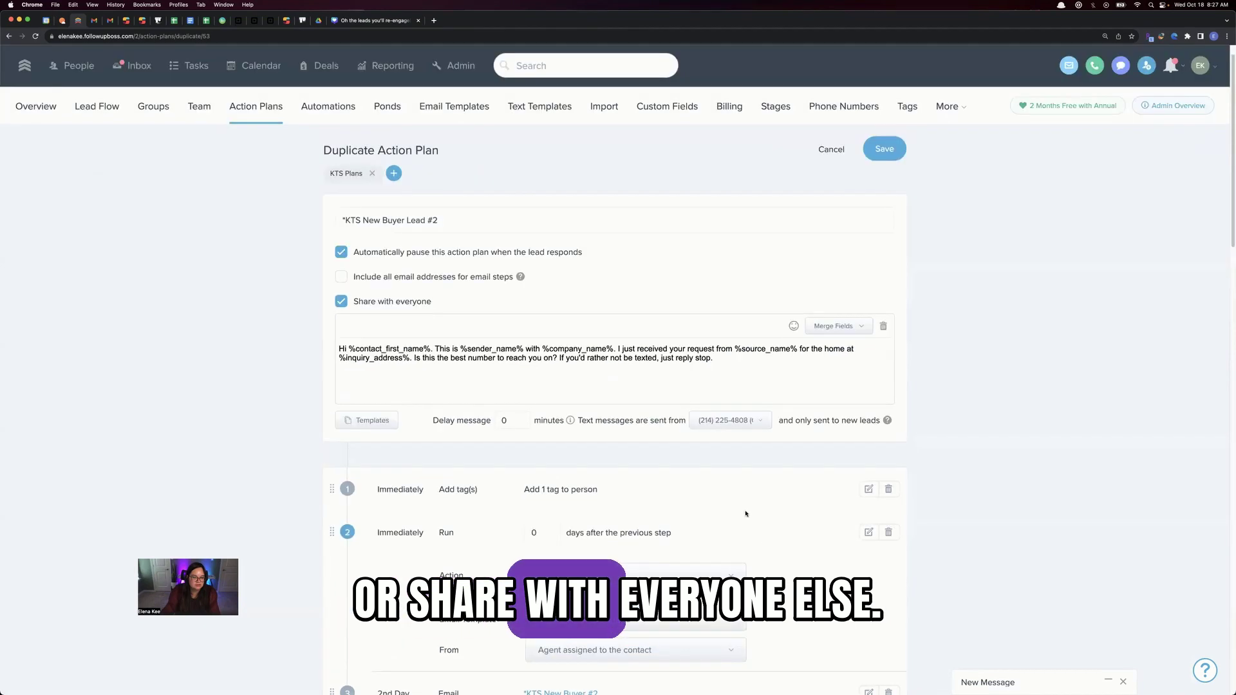
Step: Search email templates for 'seminar' and open *KTS New Buyer Seminar #1 to verify it
{"action": "left_click", "coordinate": [468, 106]}
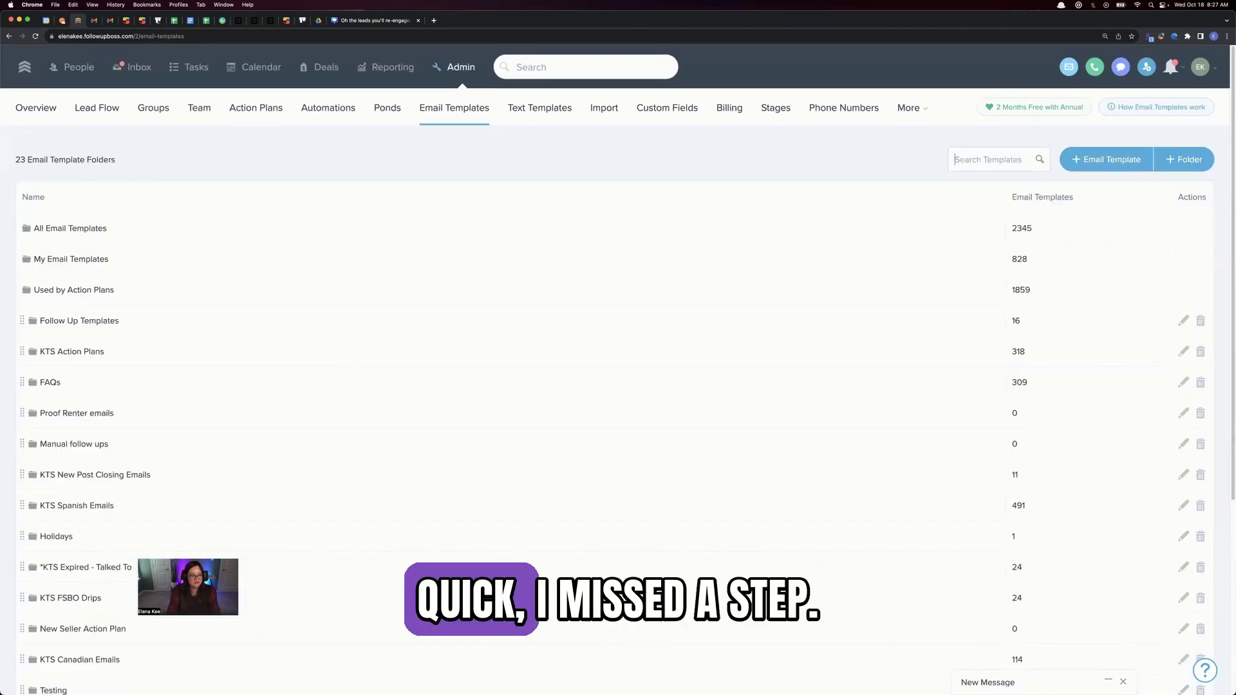
{"action": "type", "text": "seminar"}
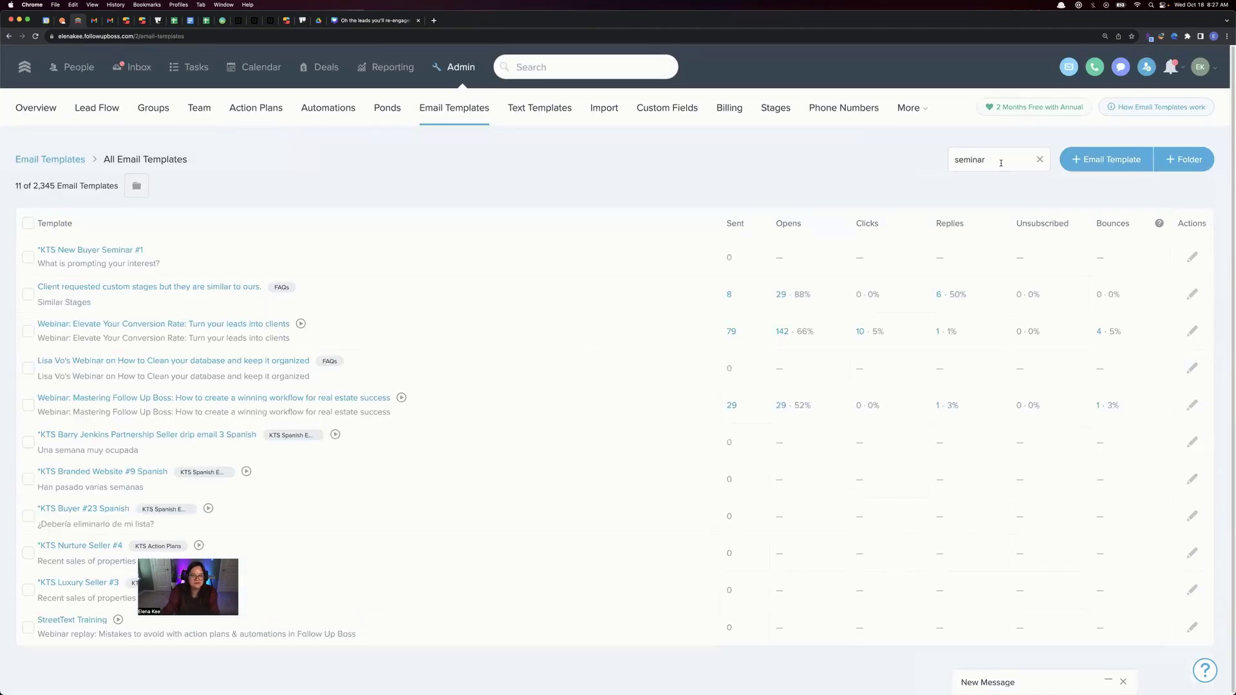
{"action": "left_click", "coordinate": [55, 248]}
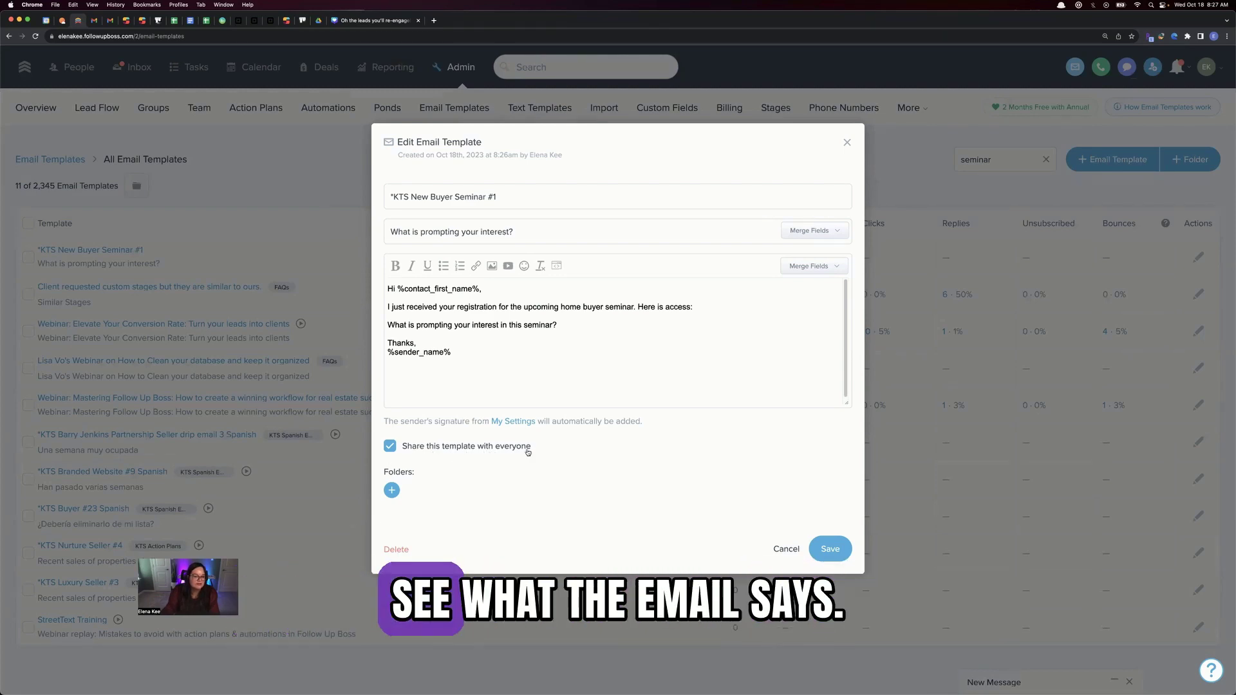
{"action": "left_click", "coordinate": [250, 137]}
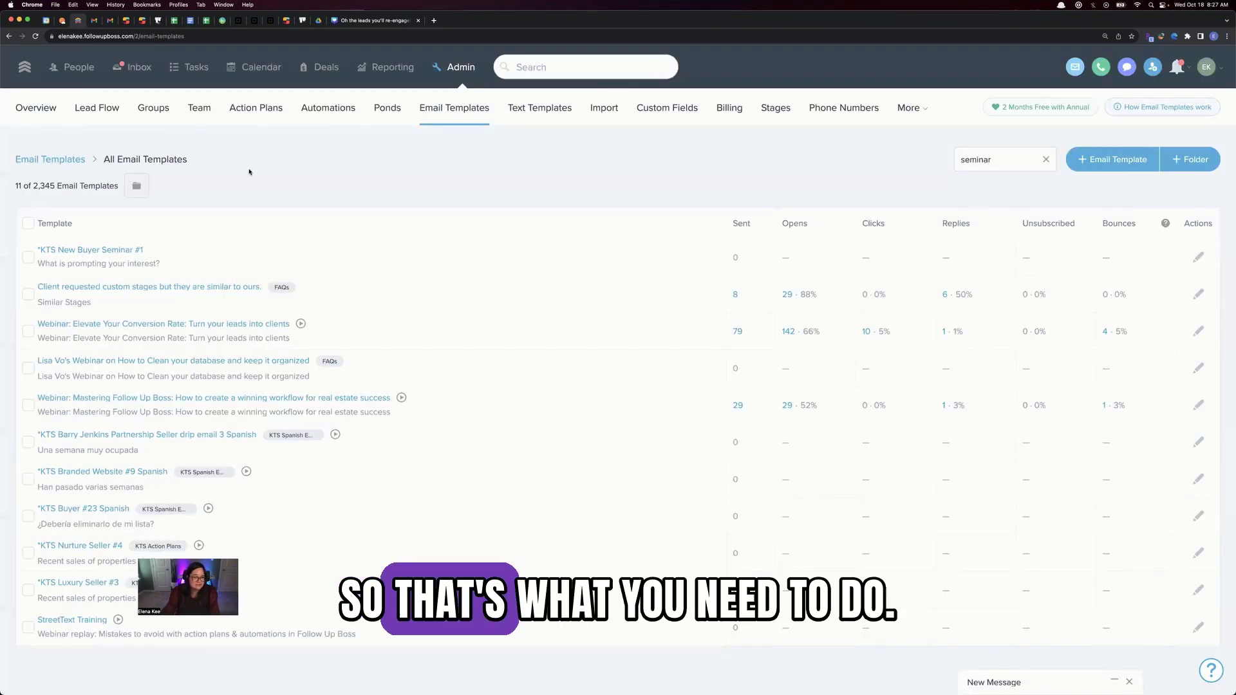